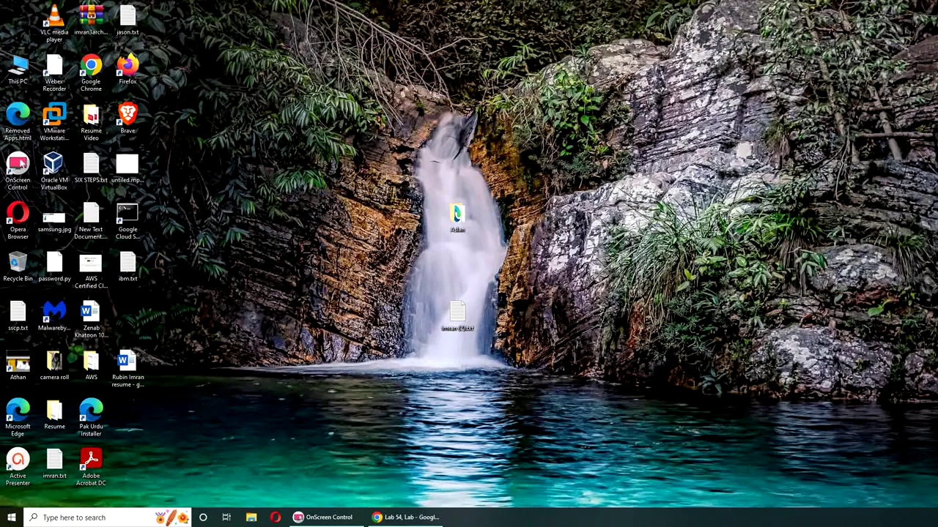
Bring up the uCertify lab in Google Chrome and read through the Using Anti-phishing Tools task instructions
{"action": "left_click", "coordinate": [405, 517]}
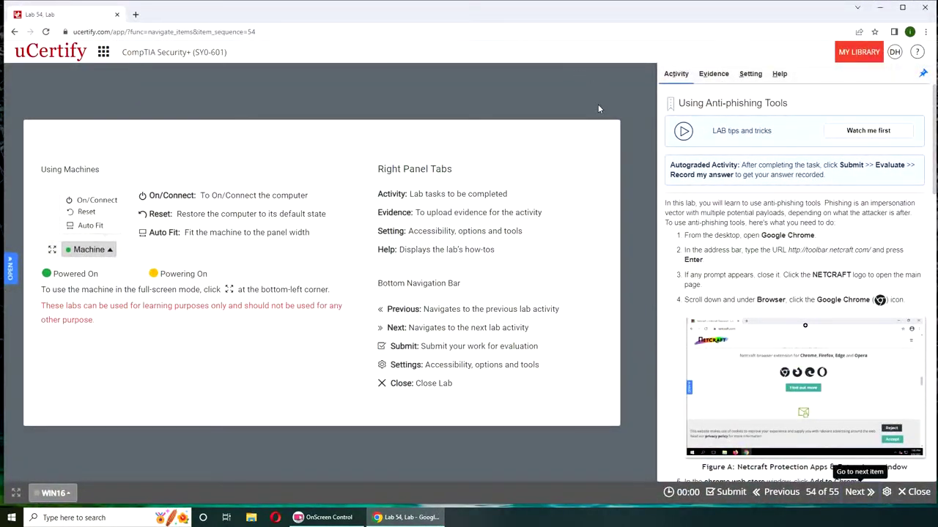
{"action": "scroll", "coordinate": [670, 200], "scroll_direction": "down", "scroll_amount": 1}
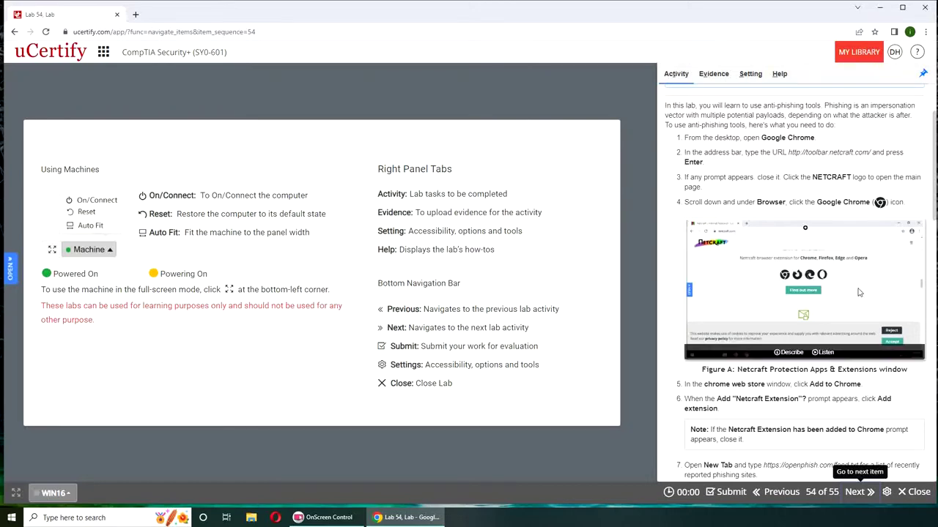
{"action": "scroll", "coordinate": [861, 339], "scroll_direction": "down", "scroll_amount": 1}
{"action": "scroll", "coordinate": [861, 339], "scroll_direction": "down", "scroll_amount": 2}
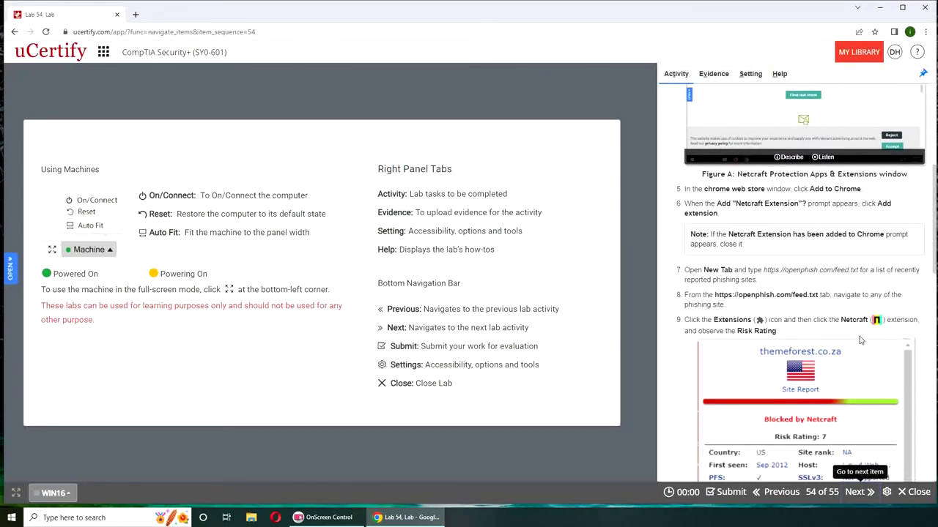
{"action": "scroll", "coordinate": [860, 339], "scroll_direction": "up", "scroll_amount": 3}
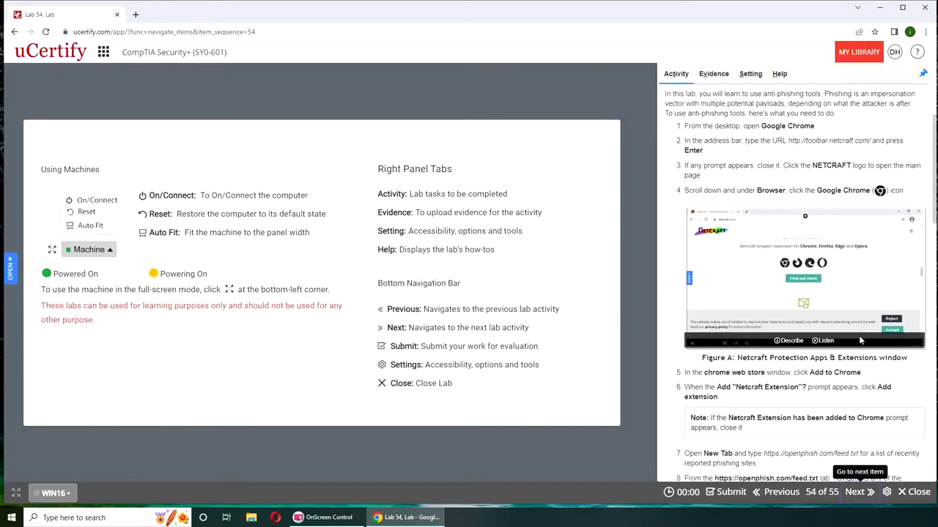
{"action": "scroll", "coordinate": [860, 339], "scroll_direction": "down", "scroll_amount": 5}
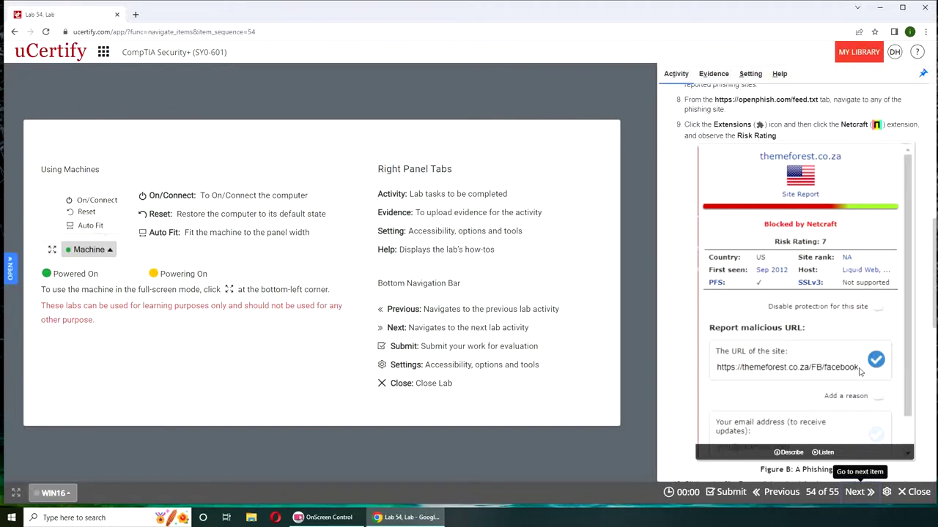
{"action": "scroll", "coordinate": [894, 438], "scroll_direction": "down", "scroll_amount": 3}
{"action": "scroll", "coordinate": [894, 438], "scroll_direction": "down", "scroll_amount": 2}
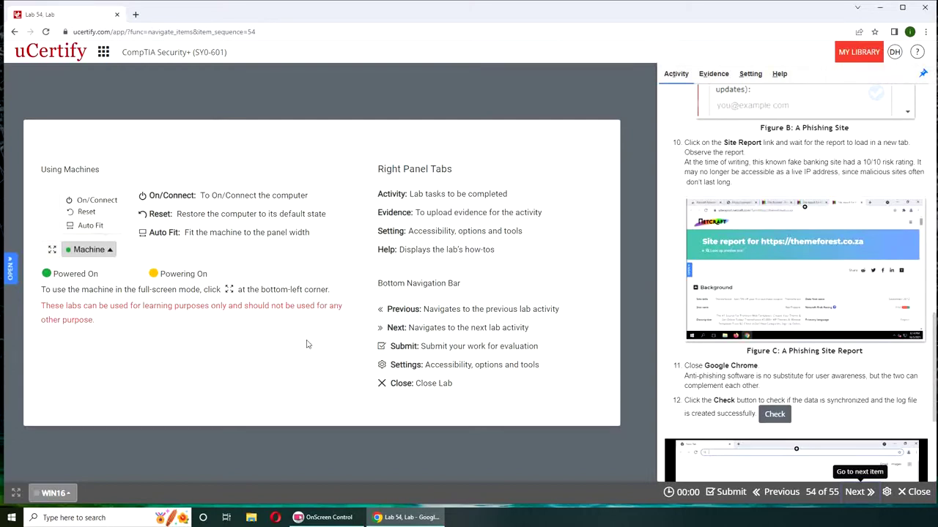
Power on and connect to the WIN16 lab machine
{"action": "left_click", "coordinate": [59, 493]}
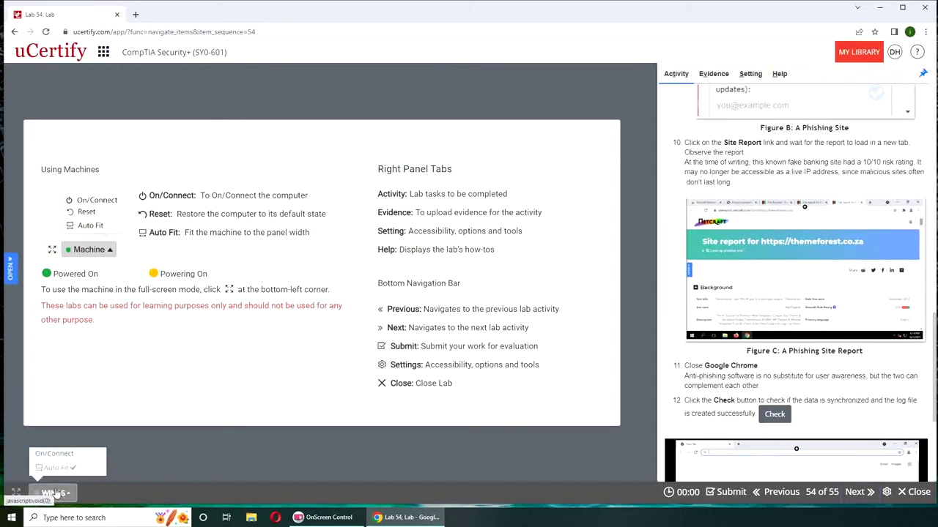
{"action": "left_click", "coordinate": [62, 452]}
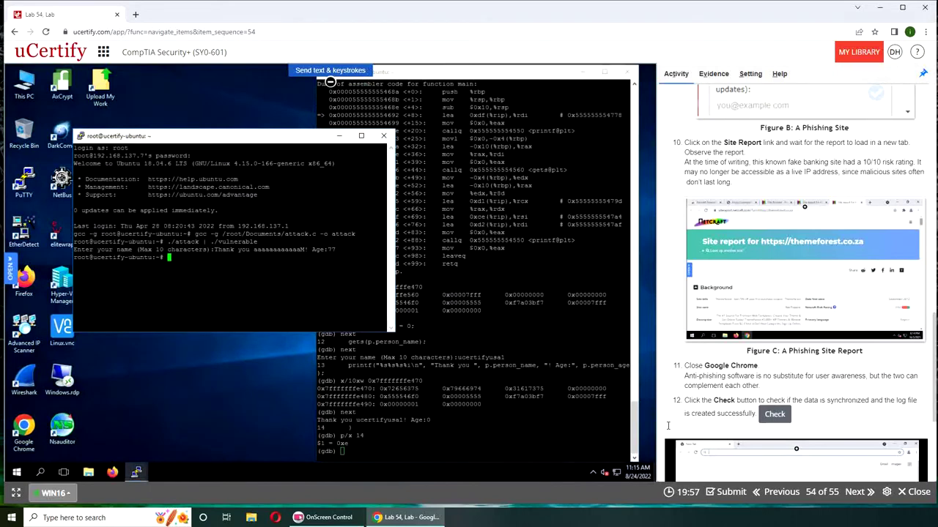
{"action": "mouse_move", "coordinate": [759, 248]}
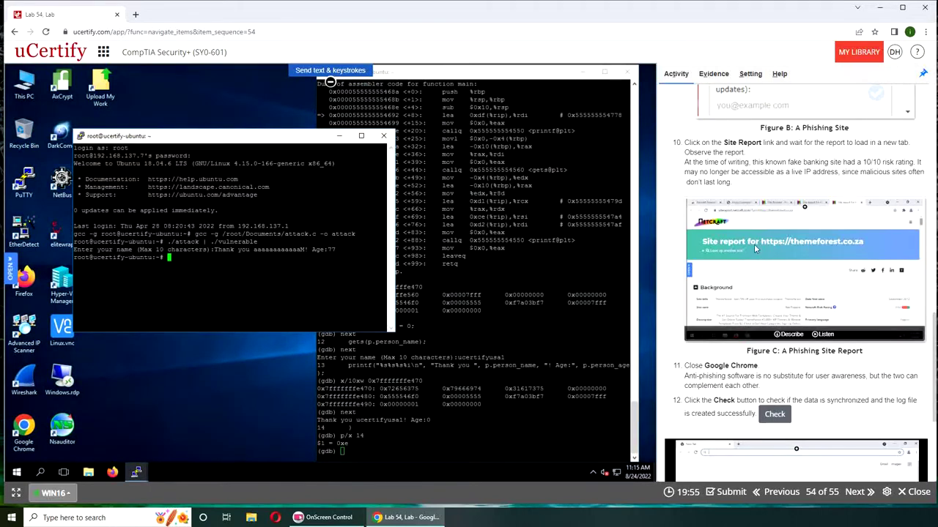
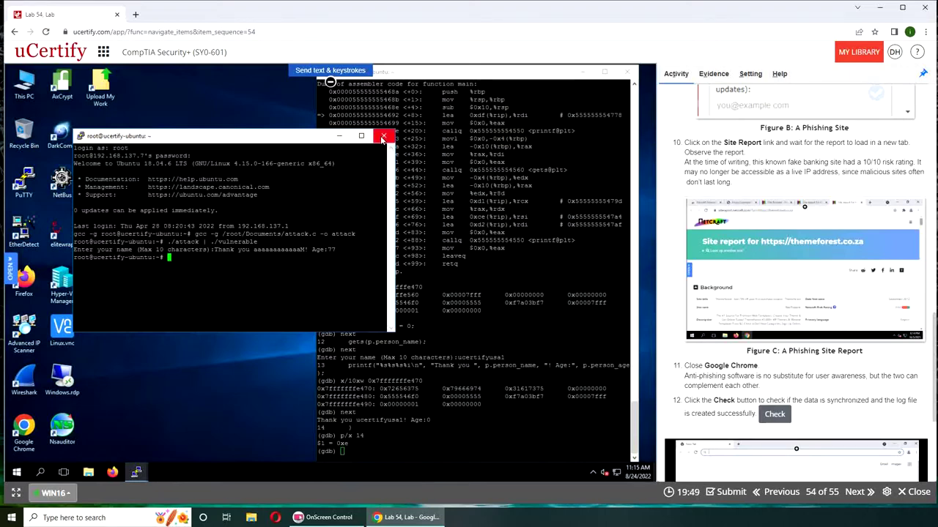
Close both open ucertify-ubuntu terminal sessions on the WIN16 desktop and confirm exiting each one
{"action": "left_click", "coordinate": [382, 139]}
{"action": "left_click", "coordinate": [336, 306]}
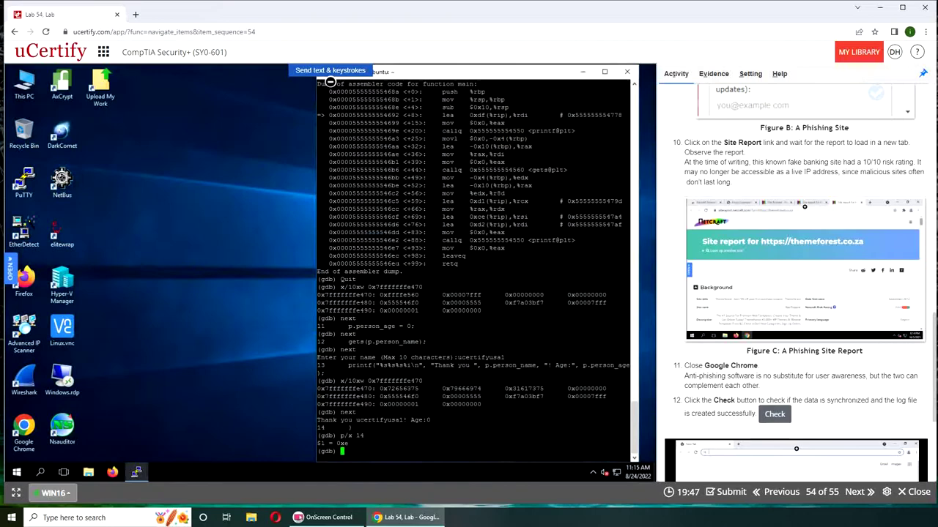
{"action": "left_click", "coordinate": [629, 74]}
{"action": "left_click", "coordinate": [337, 308]}
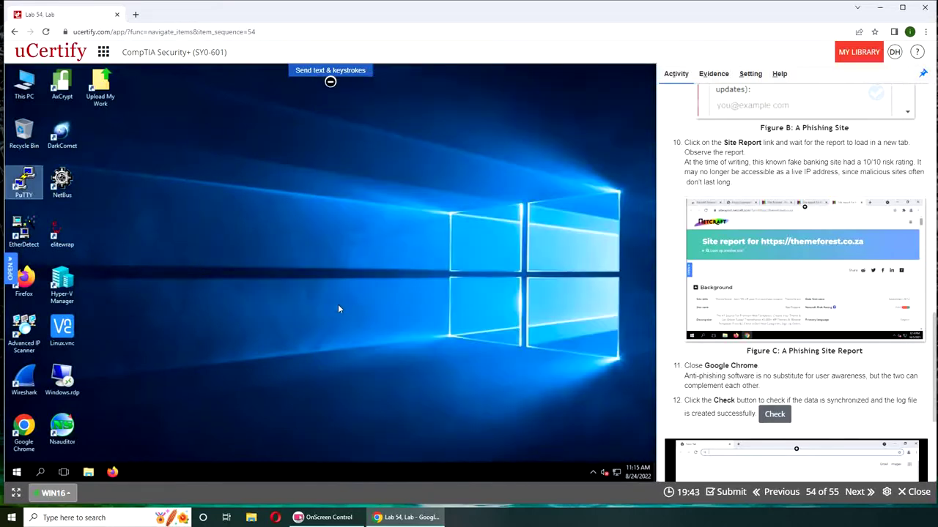
Launch Google Chrome on the WIN16 machine and go to toolbar.netcraft.com
{"action": "scroll", "coordinate": [749, 229], "scroll_direction": "up", "scroll_amount": 15}
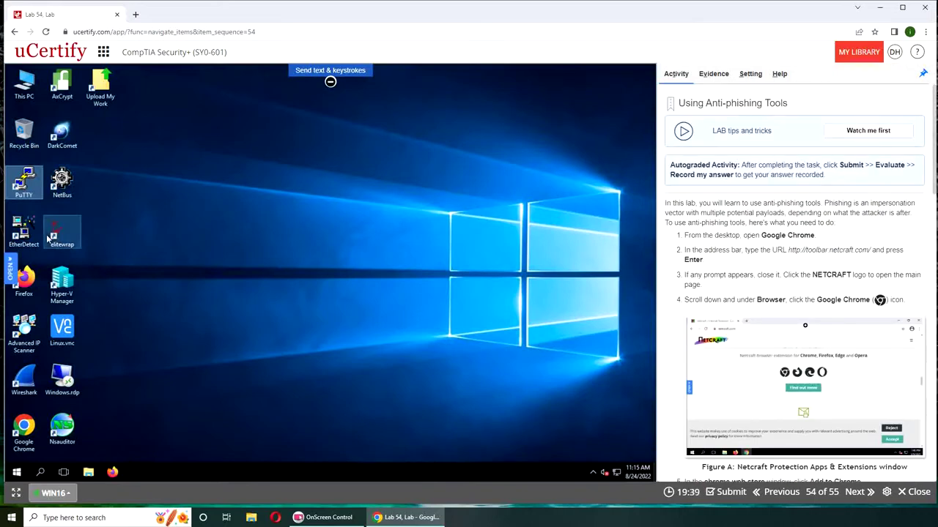
{"action": "double_click", "coordinate": [29, 448]}
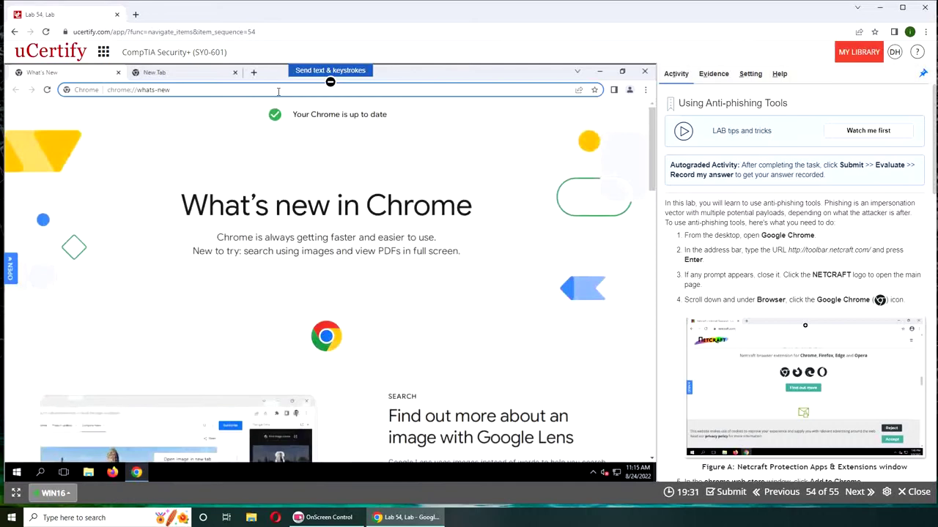
{"action": "left_click", "coordinate": [278, 91]}
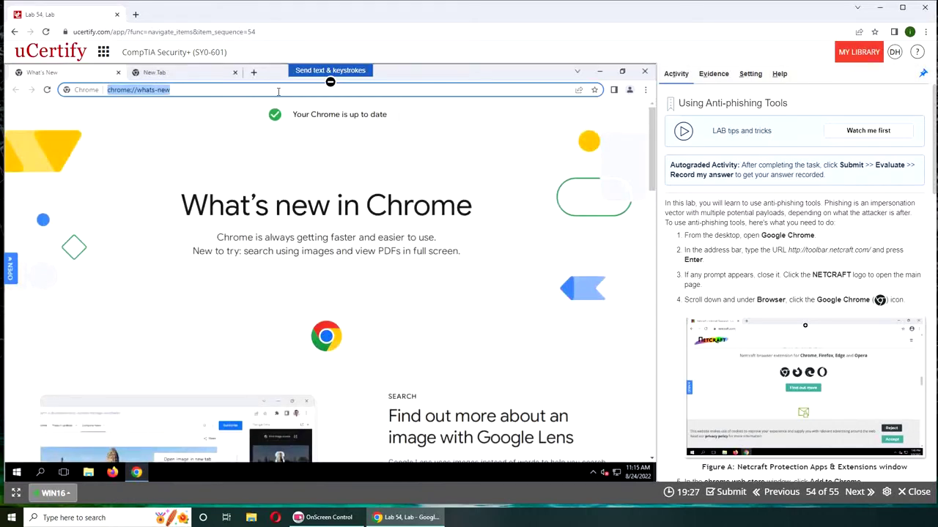
{"action": "type", "text": "toolbar.ne"}
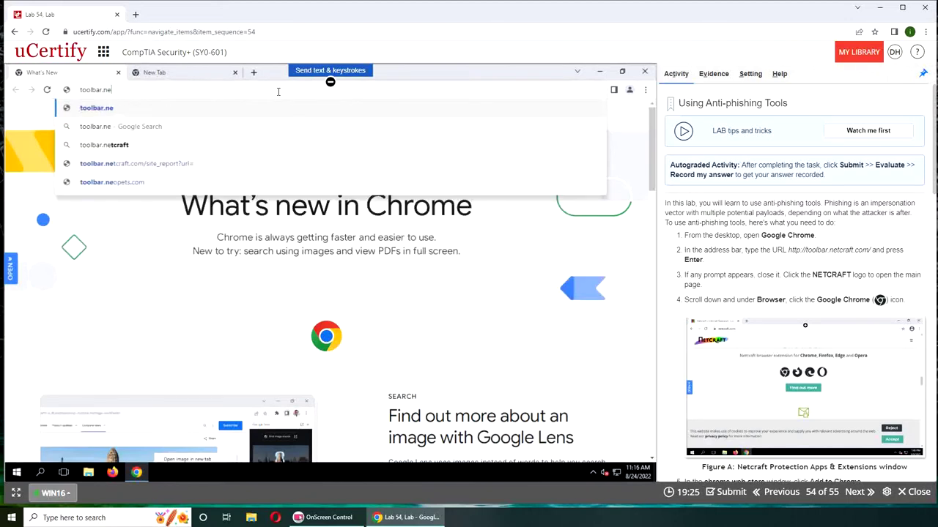
{"action": "type", "text": "tcraft.com"}
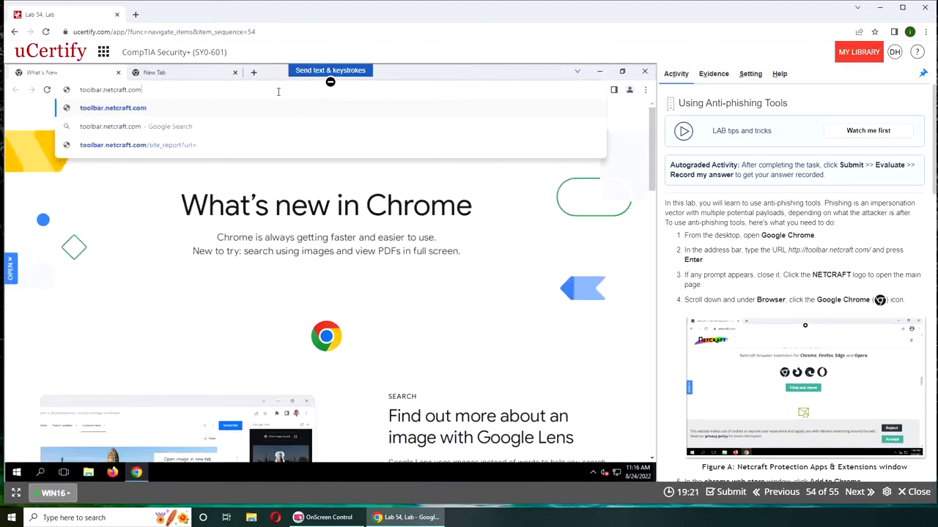
{"action": "key", "text": "Return"}
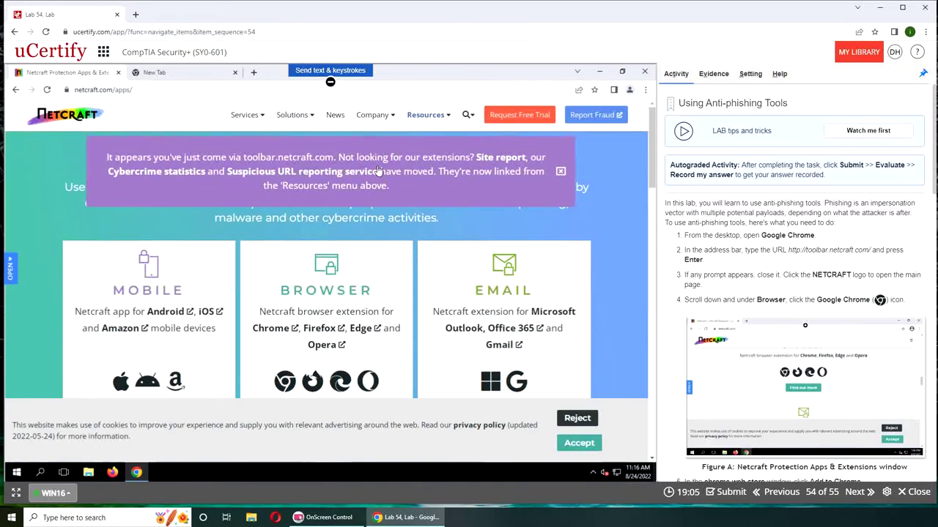
Open the Chrome version of Netcraft's browser extension in the web store and add the Netcraft Extension to Chrome
{"action": "scroll", "coordinate": [424, 174], "scroll_direction": "down", "scroll_amount": 2}
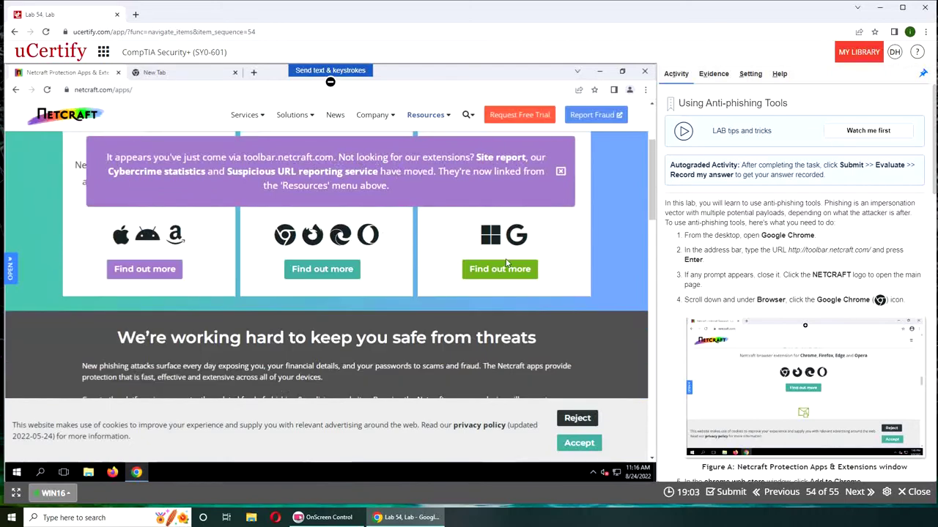
{"action": "scroll", "coordinate": [597, 274], "scroll_direction": "up", "scroll_amount": 1}
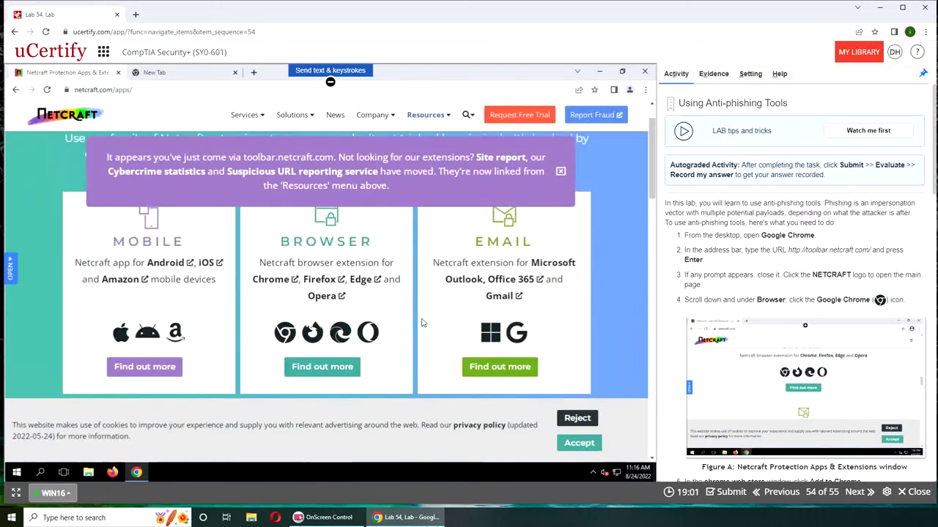
{"action": "left_click", "coordinate": [286, 335]}
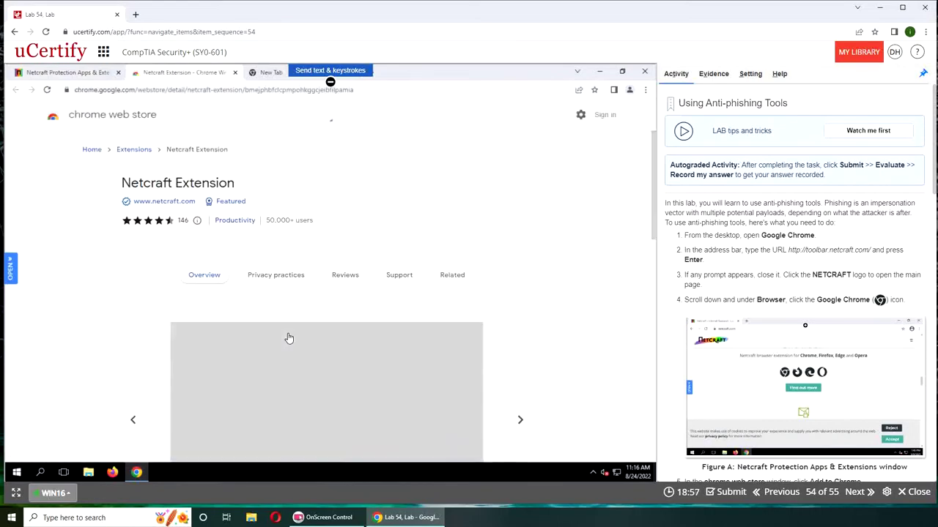
{"action": "scroll", "coordinate": [828, 264], "scroll_direction": "down", "scroll_amount": 5}
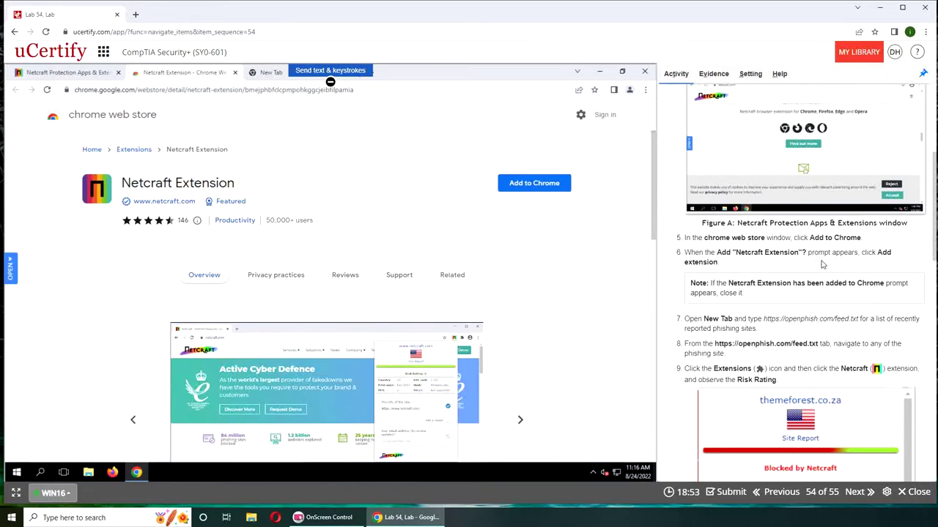
{"action": "left_click", "coordinate": [541, 188]}
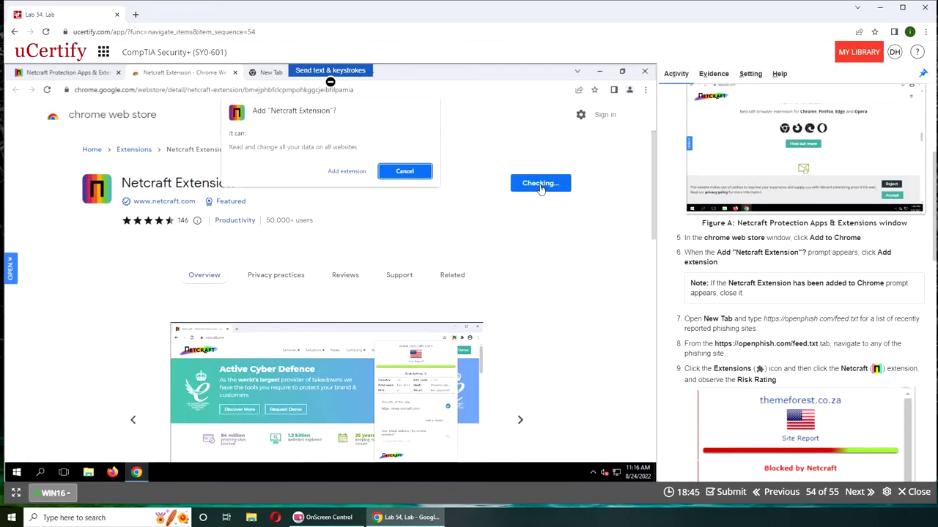
{"action": "left_click", "coordinate": [347, 170]}
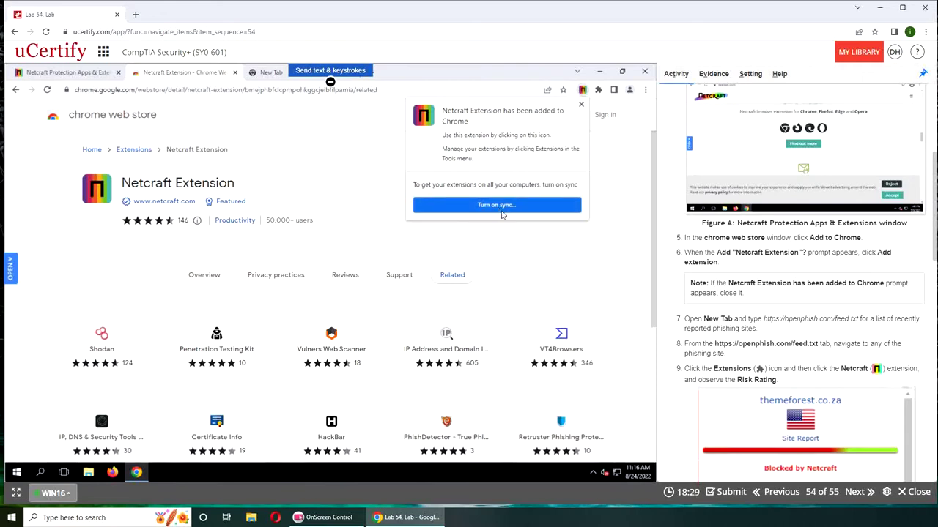
{"action": "left_click", "coordinate": [498, 207]}
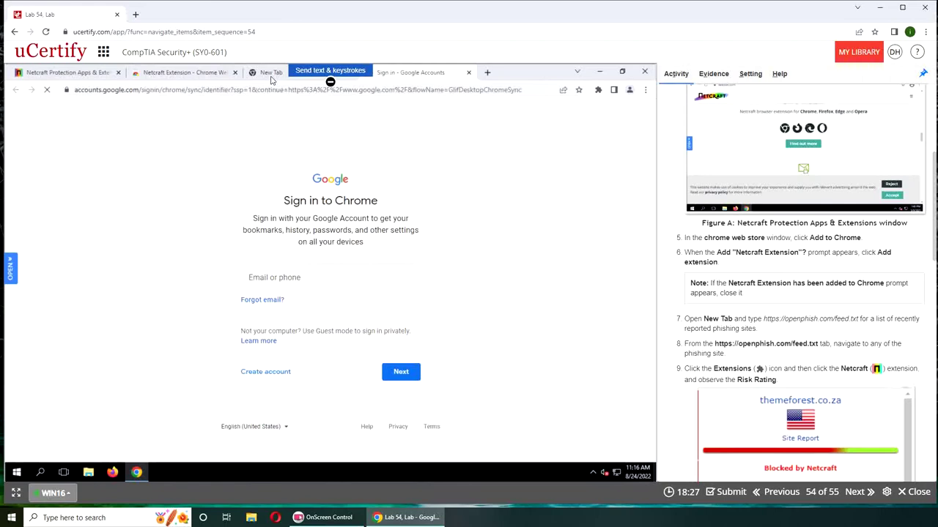
{"action": "left_click", "coordinate": [273, 76]}
{"action": "left_click", "coordinate": [400, 75]}
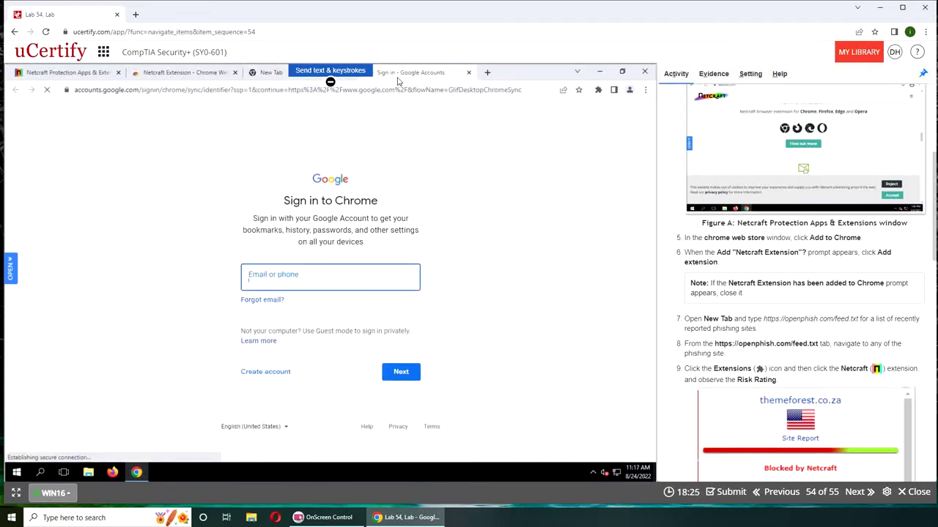
{"action": "left_click", "coordinate": [469, 73]}
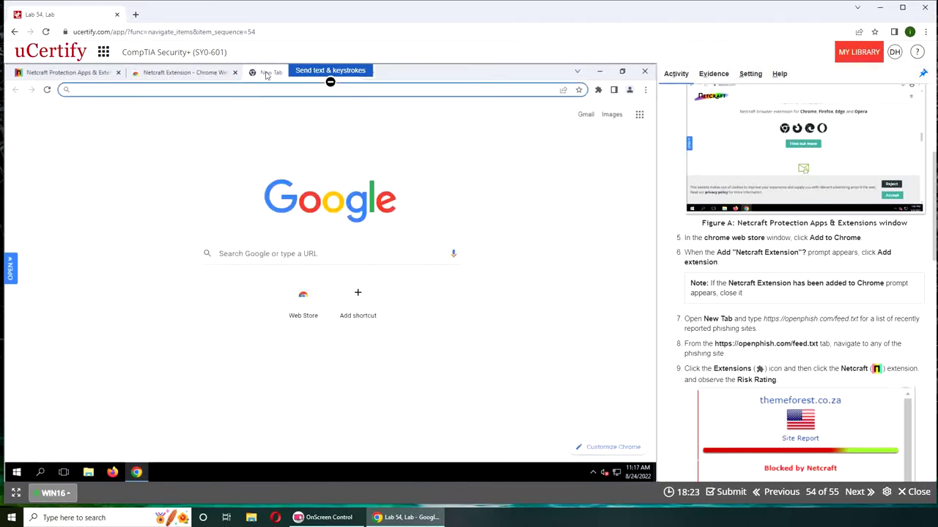
{"action": "left_click", "coordinate": [181, 74]}
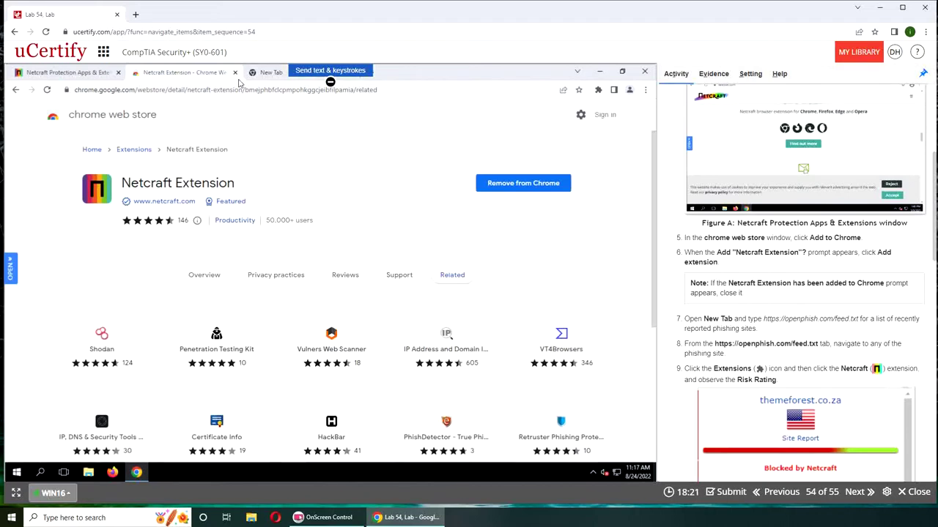
Load openphish.com/feed.txt in the New Tab page to list recently reported phishing sites
{"action": "left_click", "coordinate": [269, 76]}
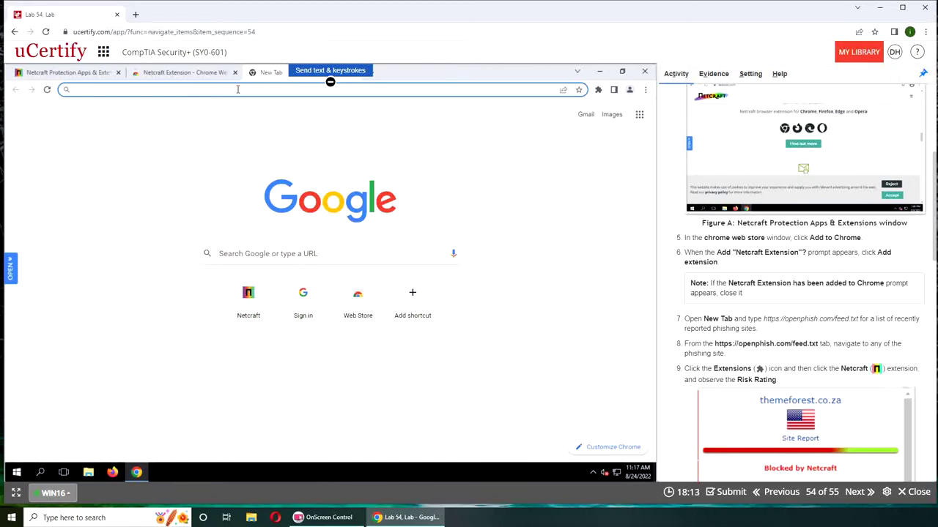
{"action": "type", "text": "openphish.com"}
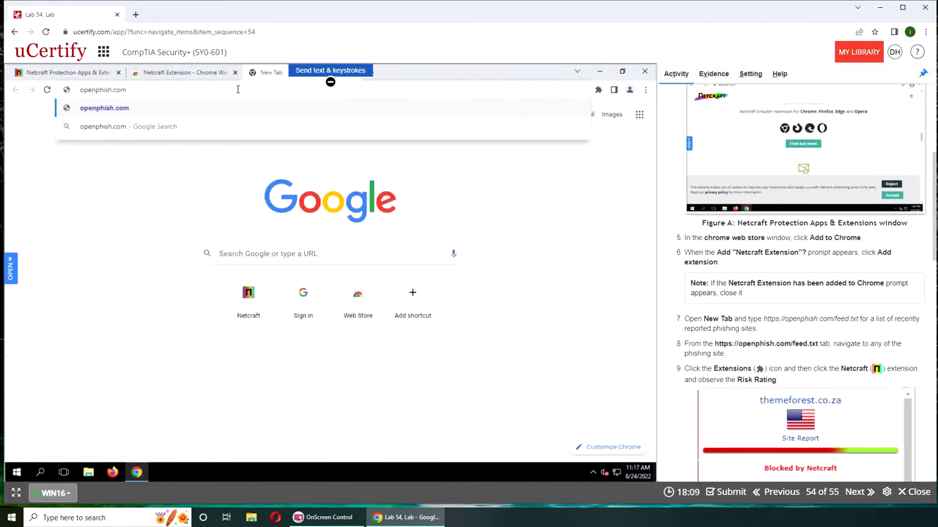
{"action": "type", "text": "/feed.txt"}
{"action": "key", "text": "Return"}
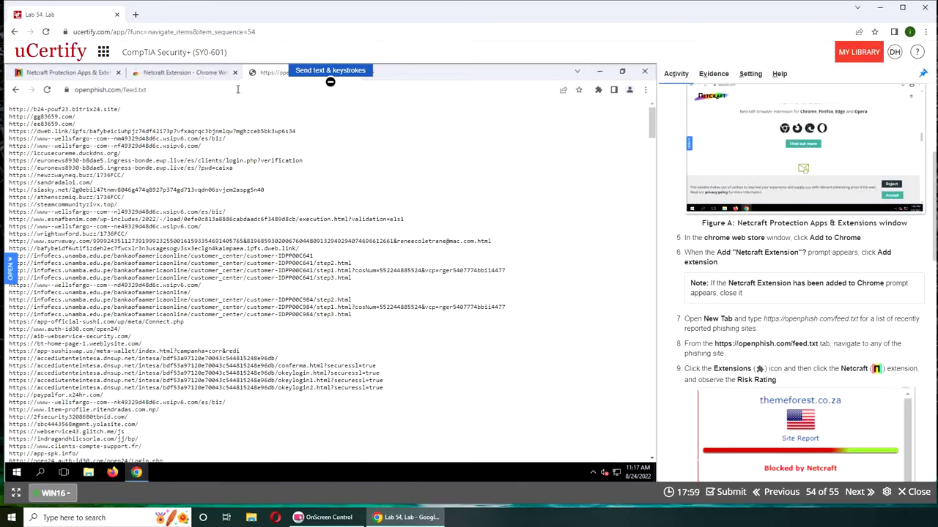
Open the Netcraft extension on the openphish.com feed page to check its risk rating
{"action": "left_click", "coordinate": [598, 91]}
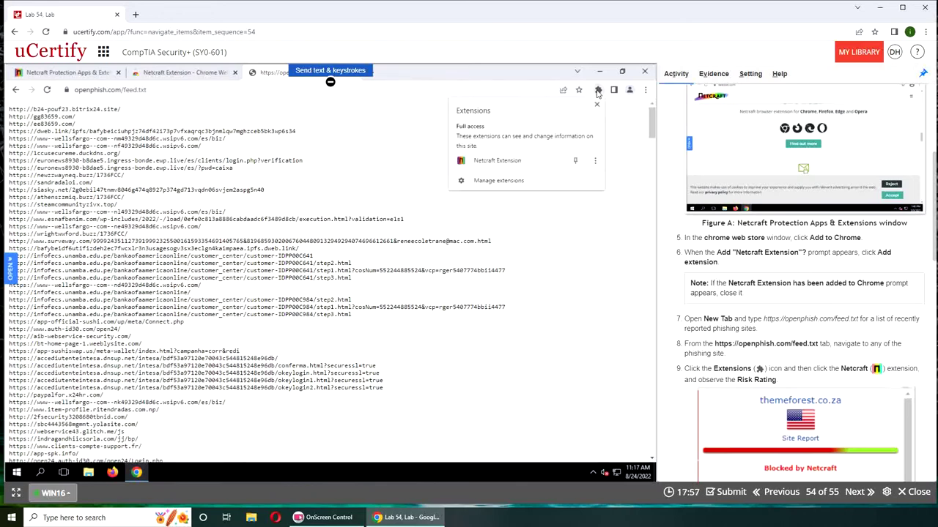
{"action": "left_click", "coordinate": [487, 163]}
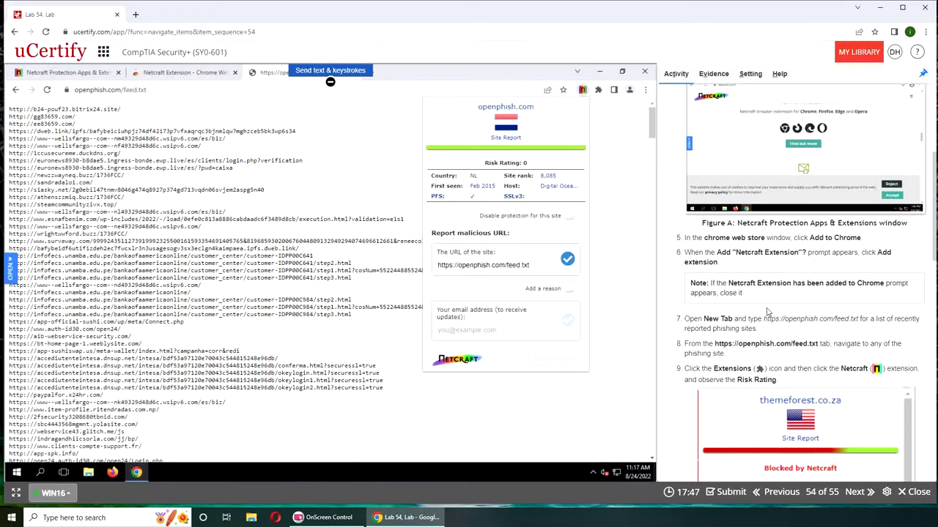
Select the gg83659.com entry in the phishing feed and open the Netcraft extension to check the risk rating
{"action": "scroll", "coordinate": [769, 314], "scroll_direction": "down", "scroll_amount": 3}
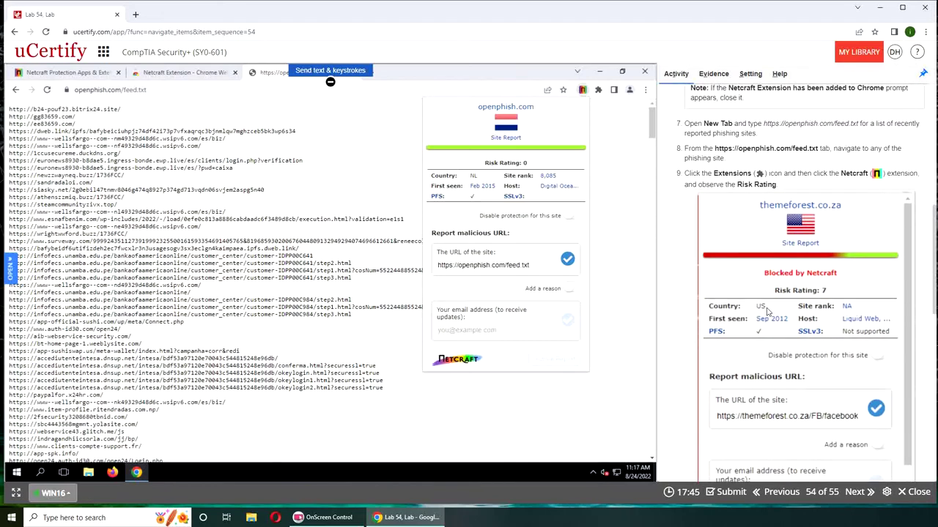
{"action": "left_click", "coordinate": [59, 115]}
{"action": "triple_click", "coordinate": [59, 115]}
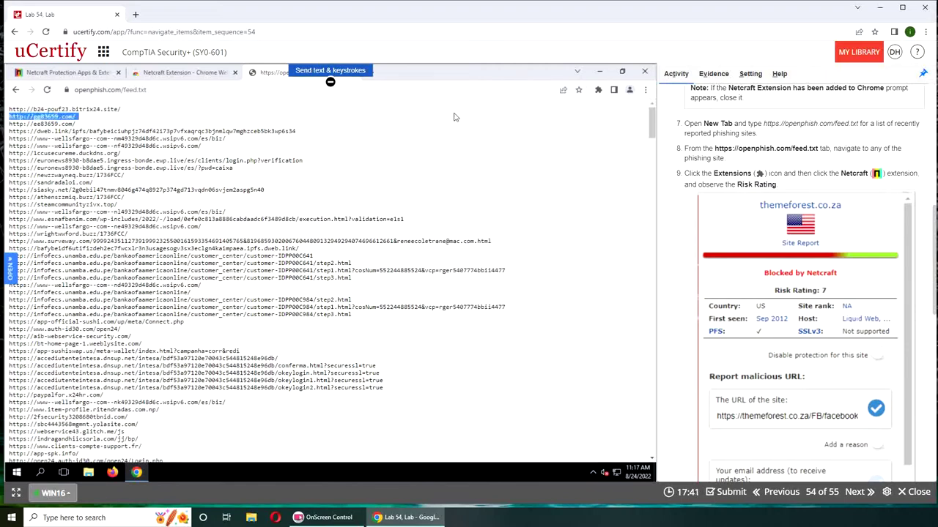
{"action": "left_click", "coordinate": [599, 88]}
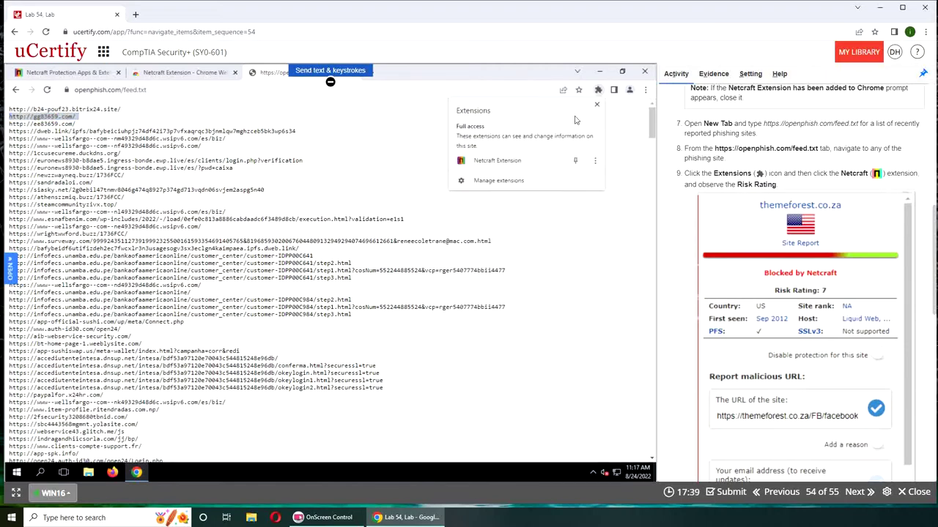
{"action": "left_click", "coordinate": [491, 169]}
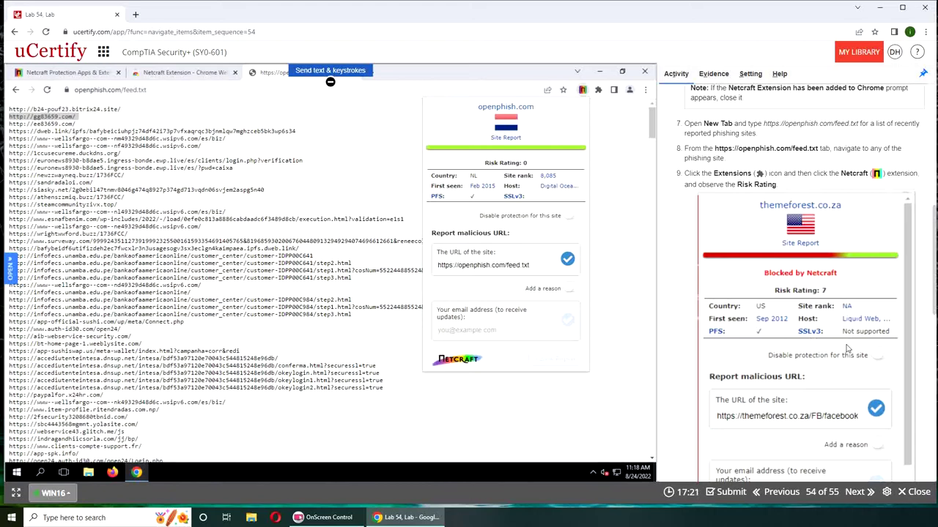
Open Netcraft's site report for openphish.com from the extension
{"action": "scroll", "coordinate": [844, 349], "scroll_direction": "down", "scroll_amount": 2}
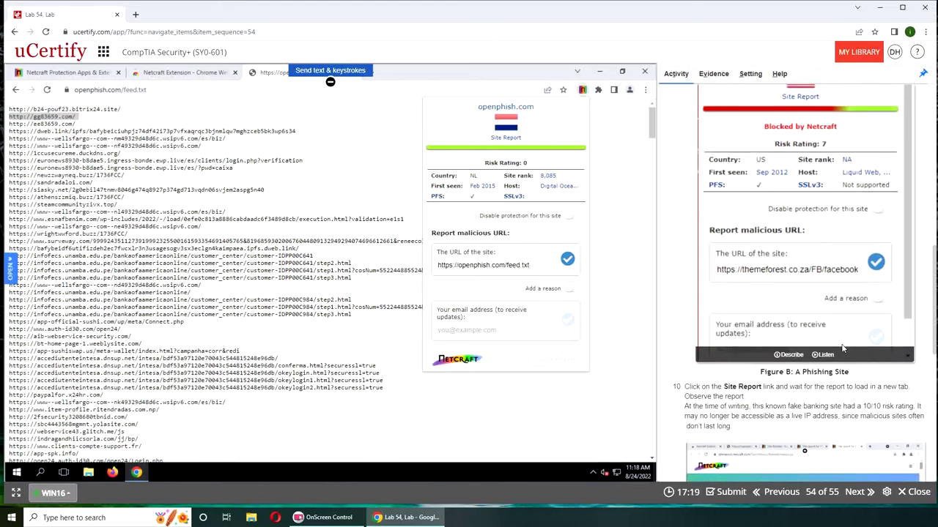
{"action": "scroll", "coordinate": [842, 349], "scroll_direction": "down", "scroll_amount": 2}
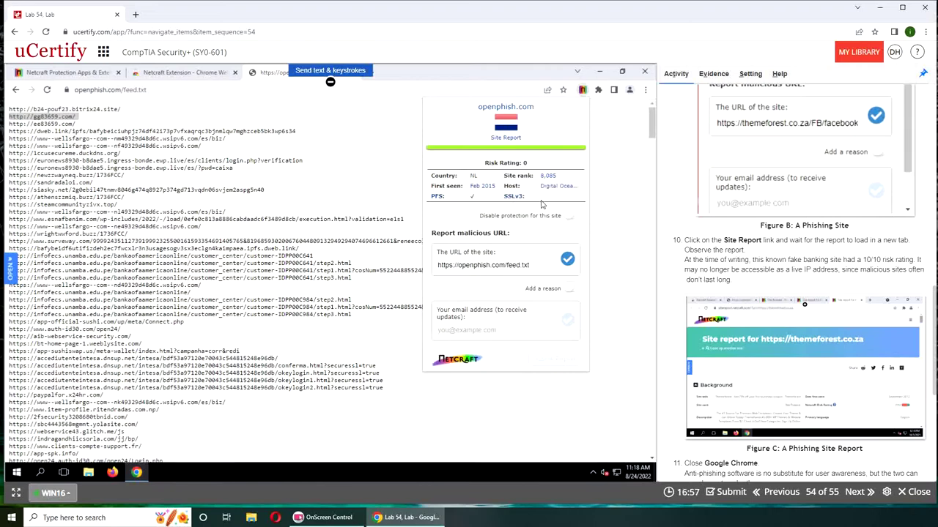
{"action": "left_click", "coordinate": [505, 138]}
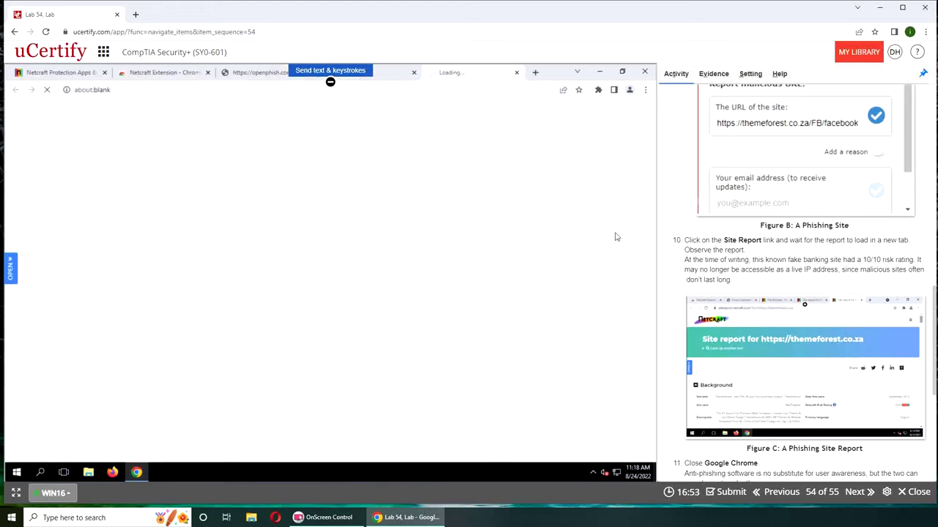
Review lab steps 7 to 10 on visiting a phishing site, checking its risk rating and opening its site report
{"action": "scroll", "coordinate": [775, 299], "scroll_direction": "up", "scroll_amount": 2}
{"action": "scroll", "coordinate": [776, 299], "scroll_direction": "up", "scroll_amount": 2}
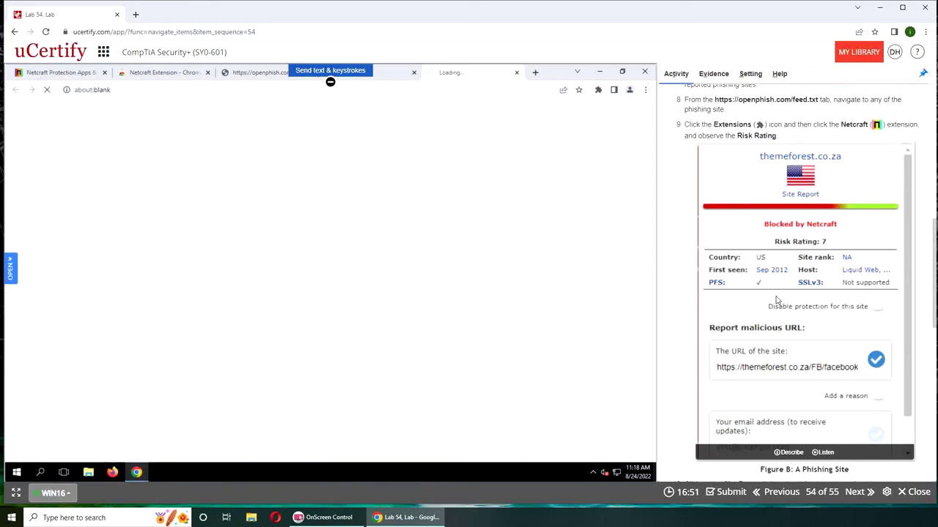
{"action": "scroll", "coordinate": [776, 299], "scroll_direction": "up", "scroll_amount": 2}
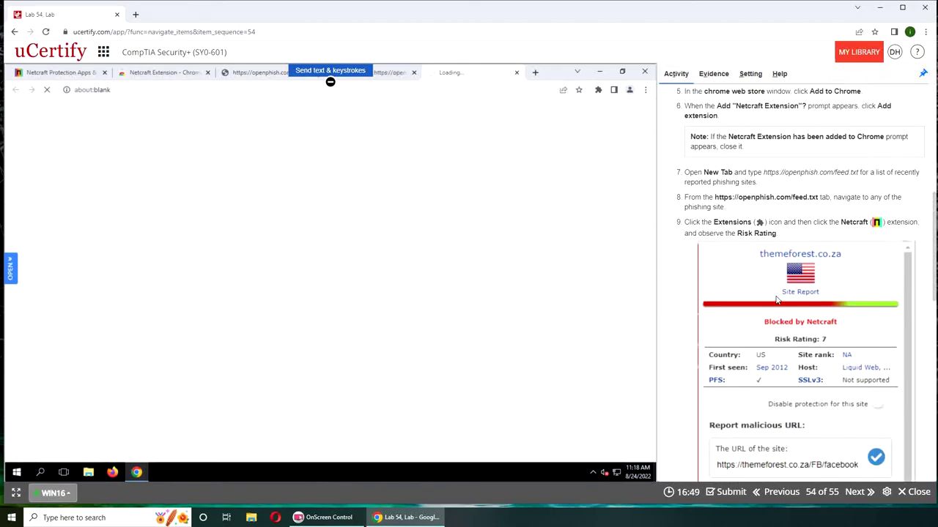
{"action": "scroll", "coordinate": [776, 299], "scroll_direction": "down", "scroll_amount": 5}
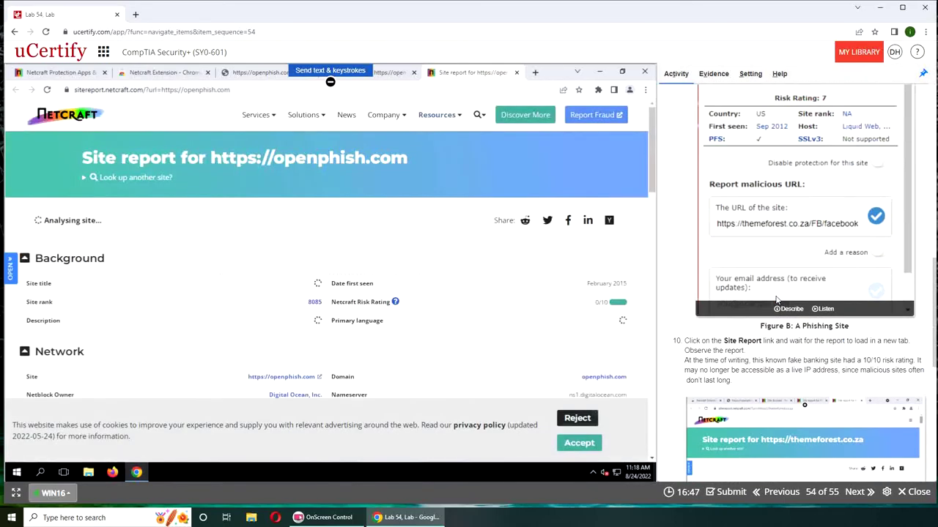
{"action": "scroll", "coordinate": [776, 299], "scroll_direction": "down", "scroll_amount": 4}
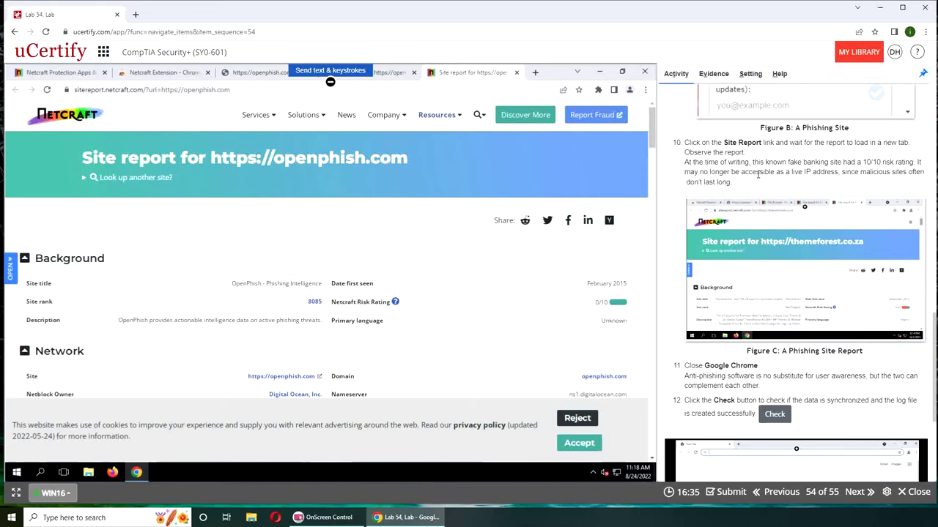
{"action": "mouse_move", "coordinate": [775, 231]}
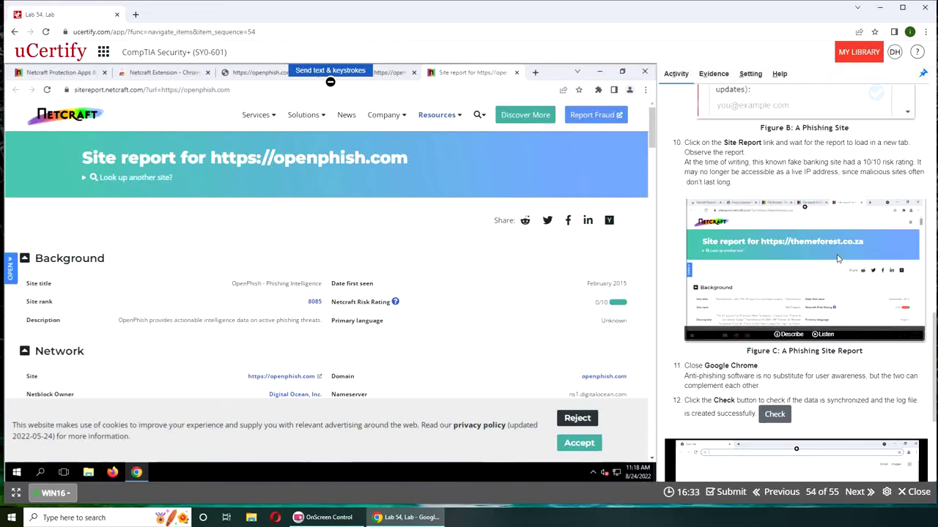
{"action": "scroll", "coordinate": [838, 262], "scroll_direction": "up", "scroll_amount": 3}
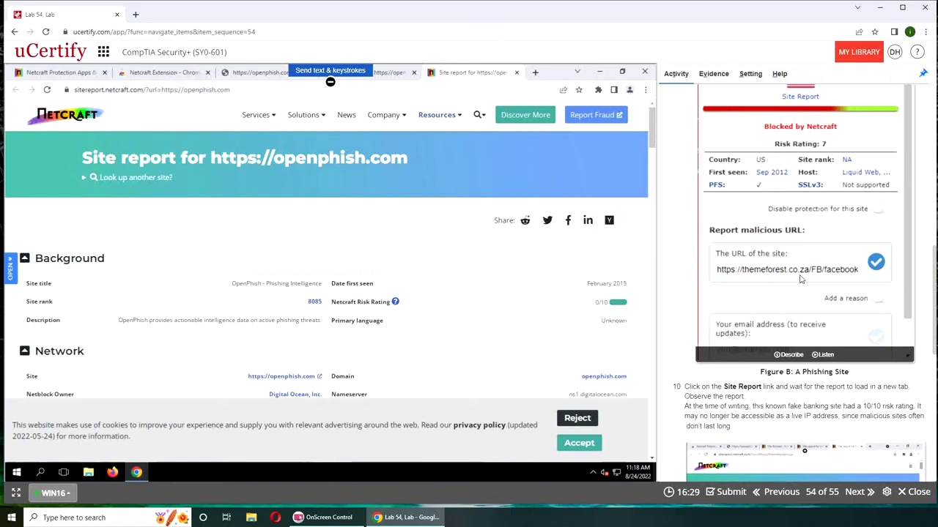
{"action": "scroll", "coordinate": [801, 277], "scroll_direction": "up", "scroll_amount": 2}
{"action": "scroll", "coordinate": [801, 277], "scroll_direction": "up", "scroll_amount": 3}
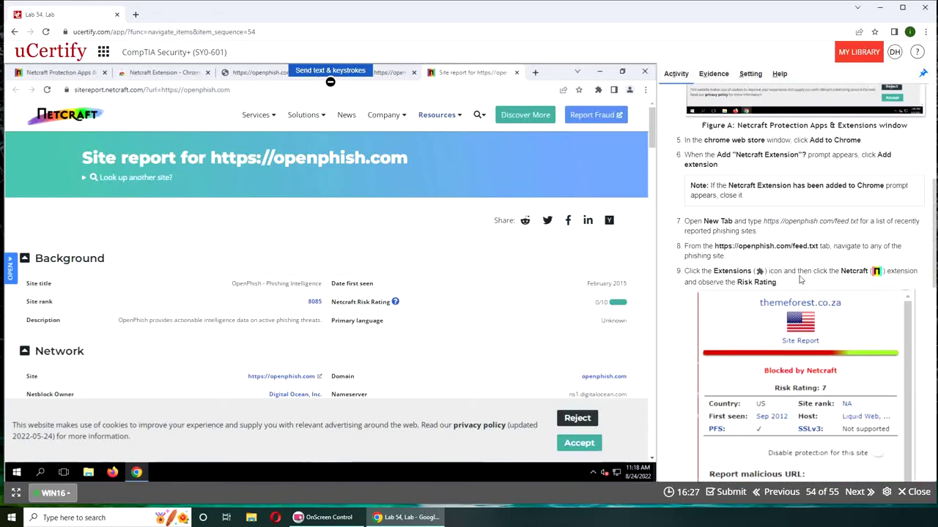
{"action": "scroll", "coordinate": [811, 233], "scroll_direction": "down", "scroll_amount": 2}
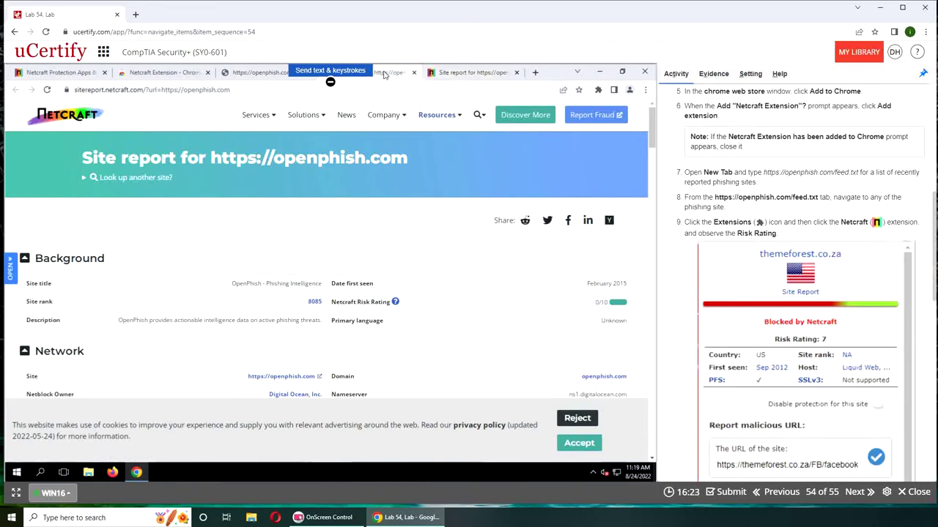
{"action": "mouse_move", "coordinate": [437, 115]}
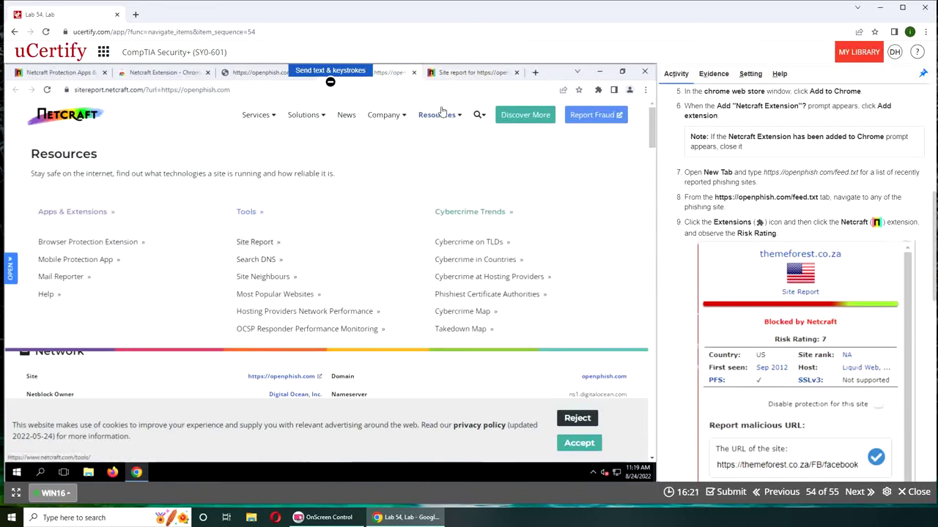
Return to the openphish.com feed and copy the www--wellsfargo--com--nm49329d48d6c.wsipv6.com/es/biz/ address
{"action": "left_click", "coordinate": [272, 75]}
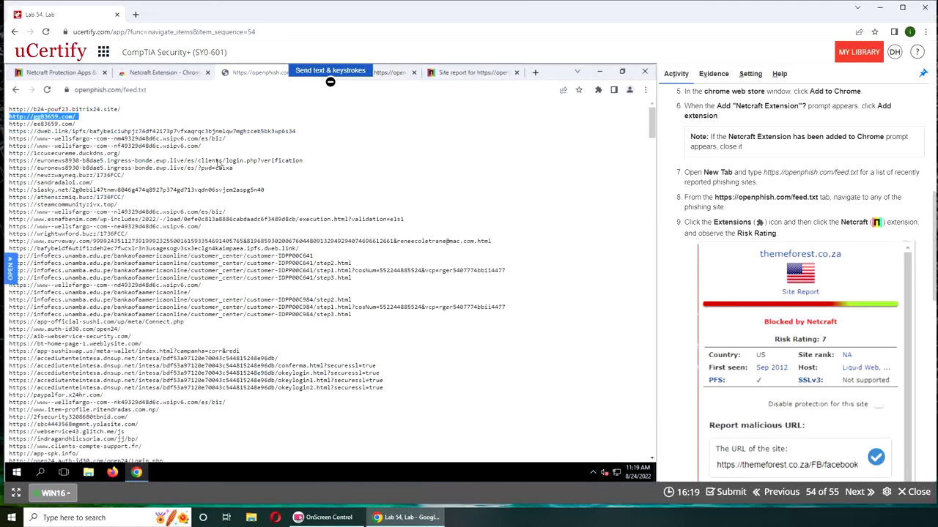
{"action": "triple_click", "coordinate": [67, 109]}
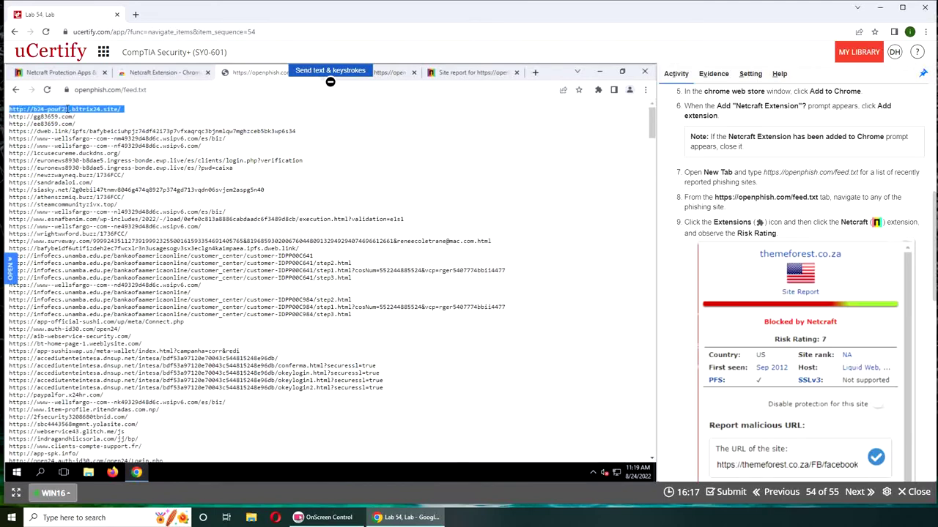
{"action": "right_click", "coordinate": [68, 110]}
{"action": "left_click", "coordinate": [63, 150]}
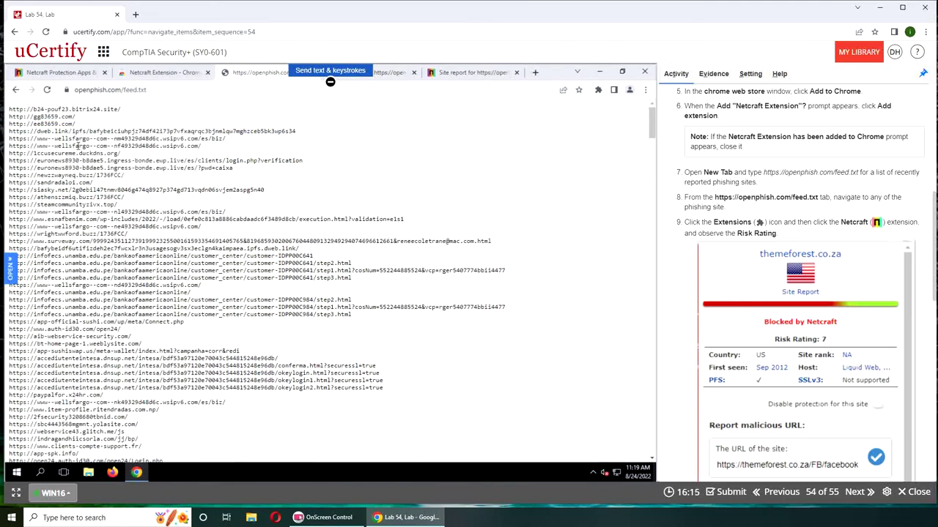
{"action": "triple_click", "coordinate": [110, 138]}
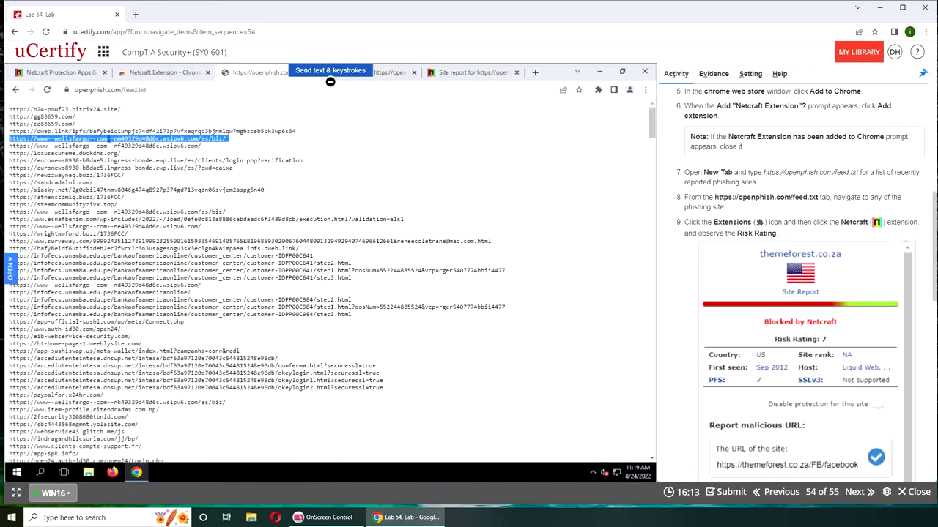
{"action": "right_click", "coordinate": [170, 138]}
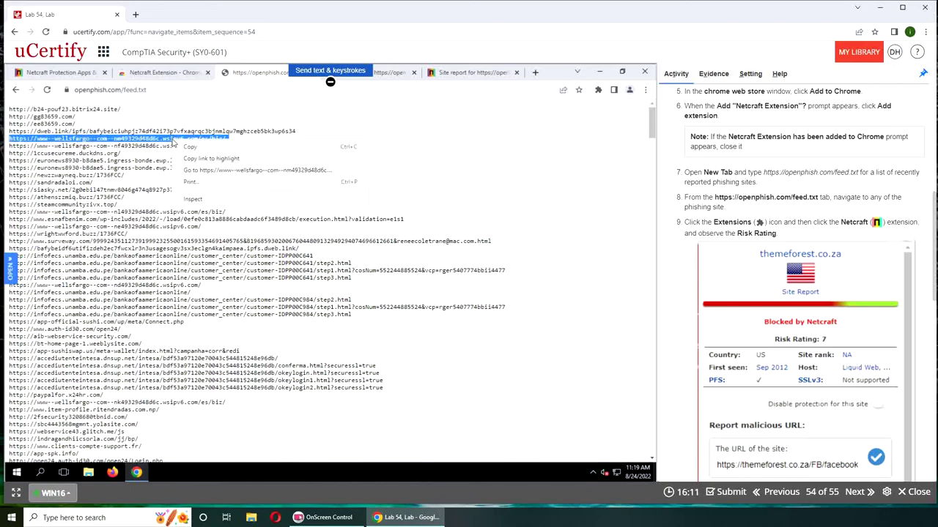
{"action": "left_click", "coordinate": [189, 150]}
Try submitting the copied wellsfargo address as the site URL in the Netcraft extension's malicious URL report
{"action": "left_click", "coordinate": [599, 90]}
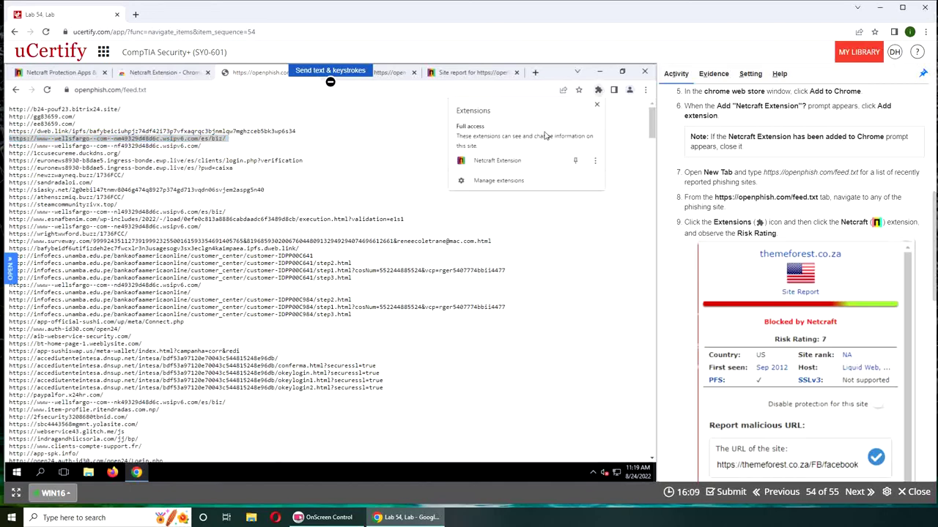
{"action": "left_click", "coordinate": [498, 160]}
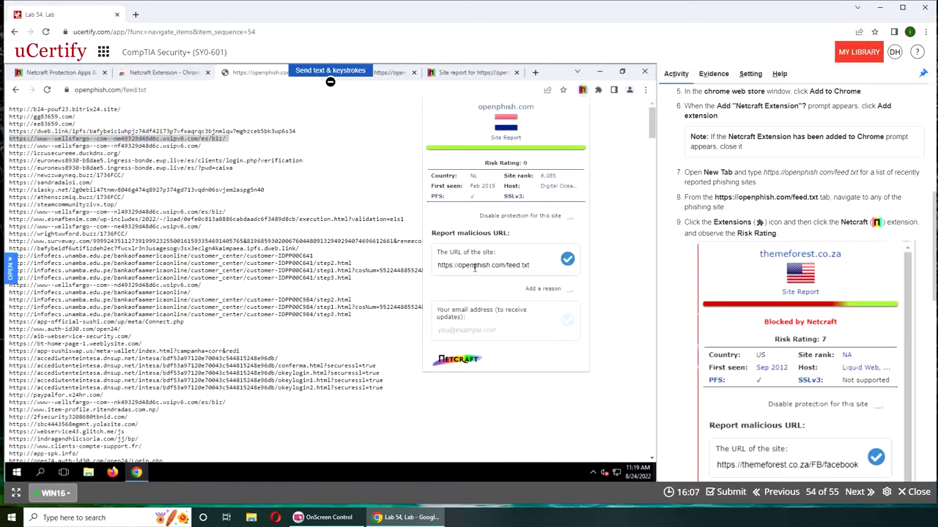
{"action": "triple_click", "coordinate": [474, 267]}
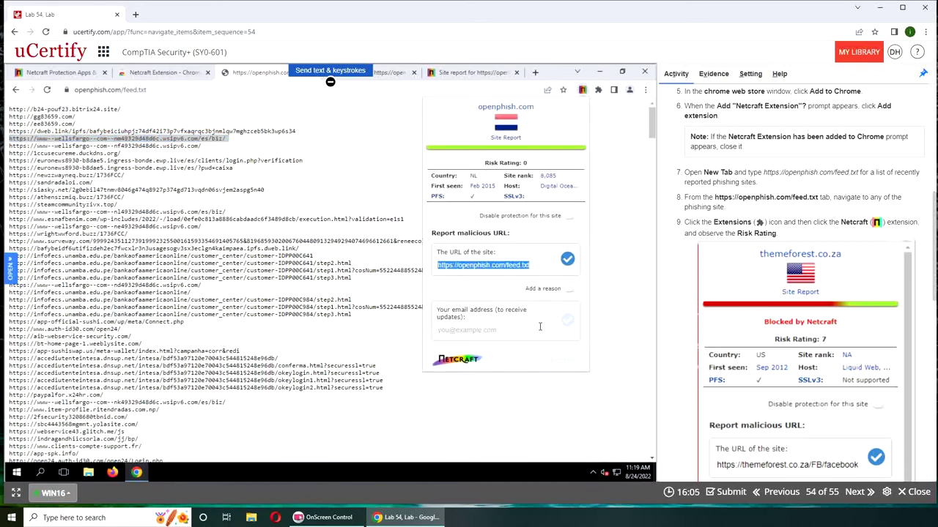
{"action": "key", "text": "ctrl+v"}
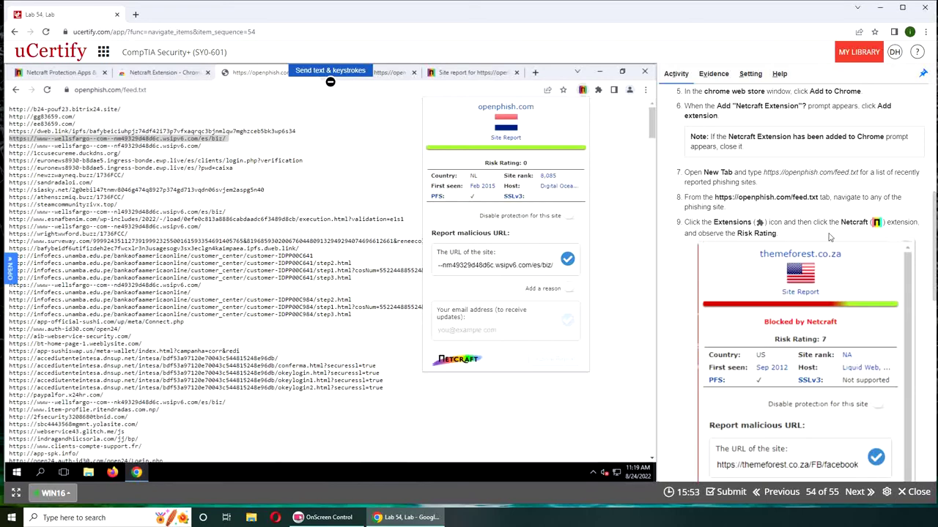
{"action": "scroll", "coordinate": [830, 237], "scroll_direction": "down", "scroll_amount": 3}
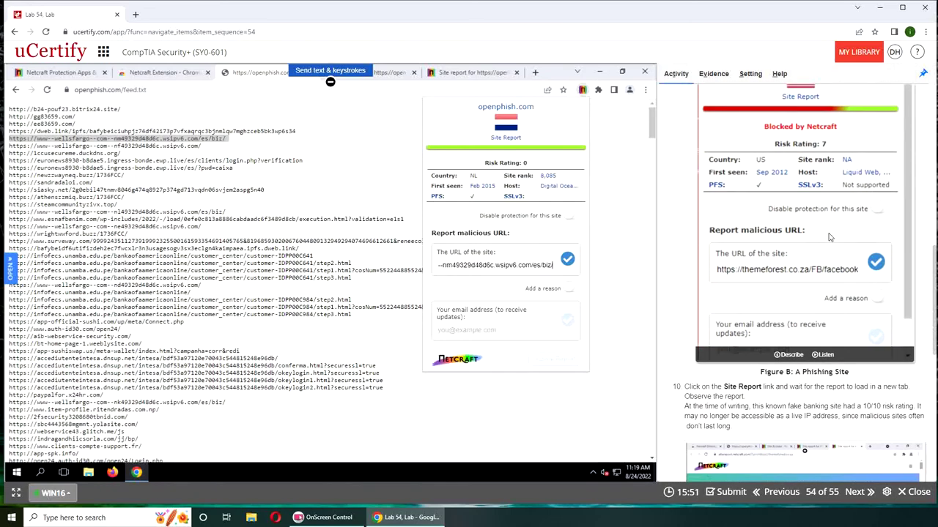
{"action": "scroll", "coordinate": [830, 237], "scroll_direction": "up", "scroll_amount": 4}
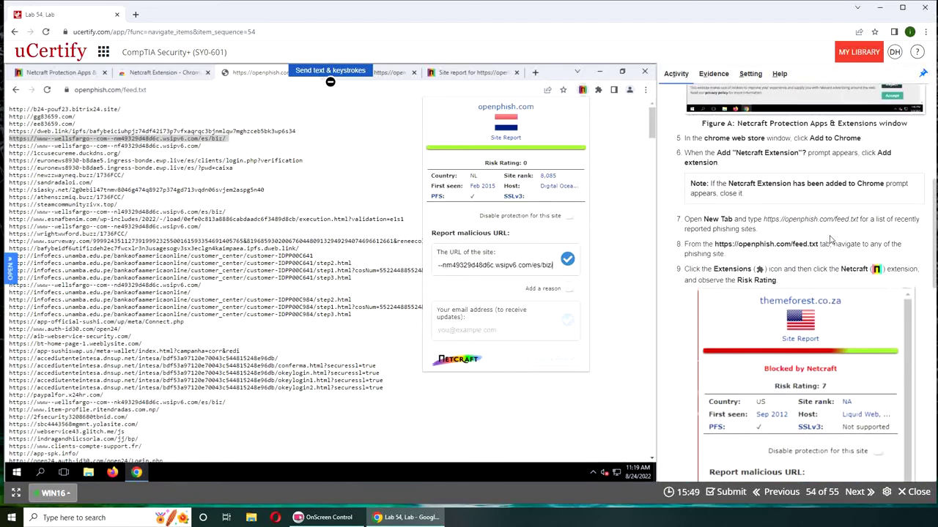
{"action": "left_click", "coordinate": [568, 259]}
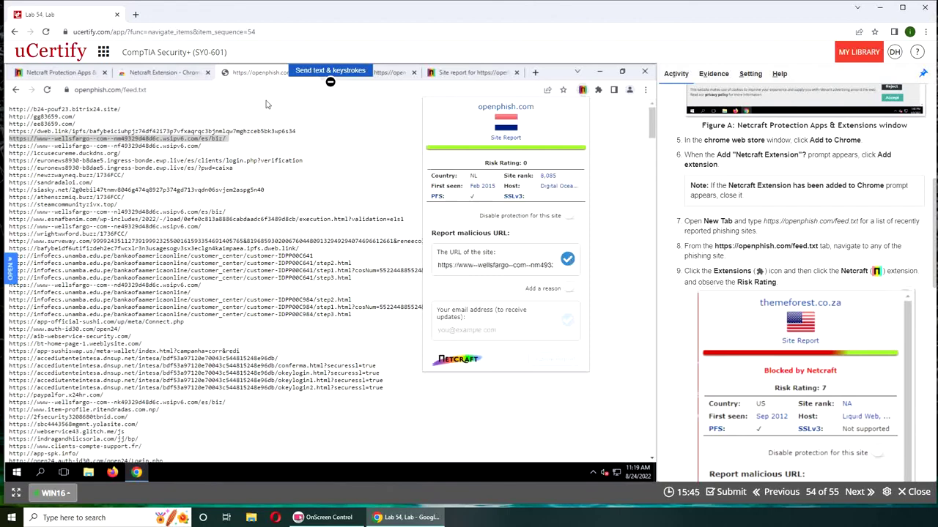
{"action": "left_click", "coordinate": [249, 90]}
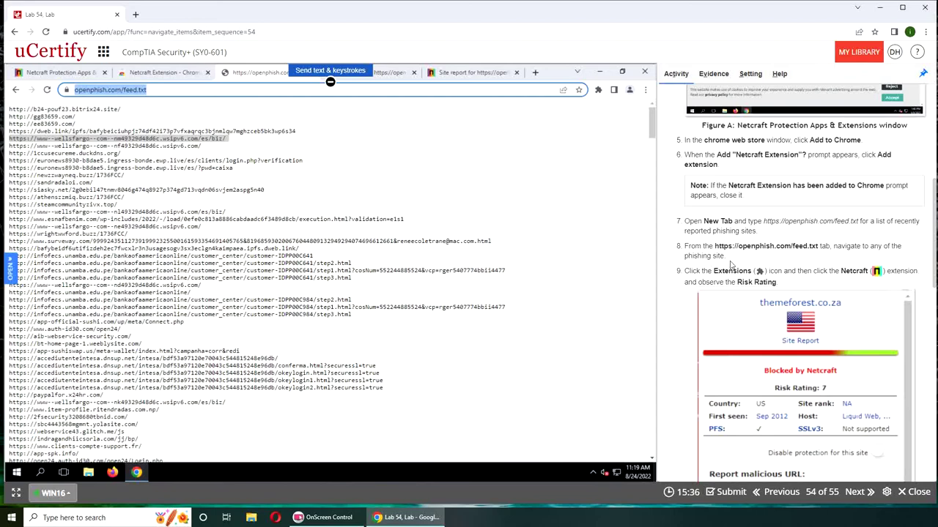
{"action": "right_click", "coordinate": [224, 141]}
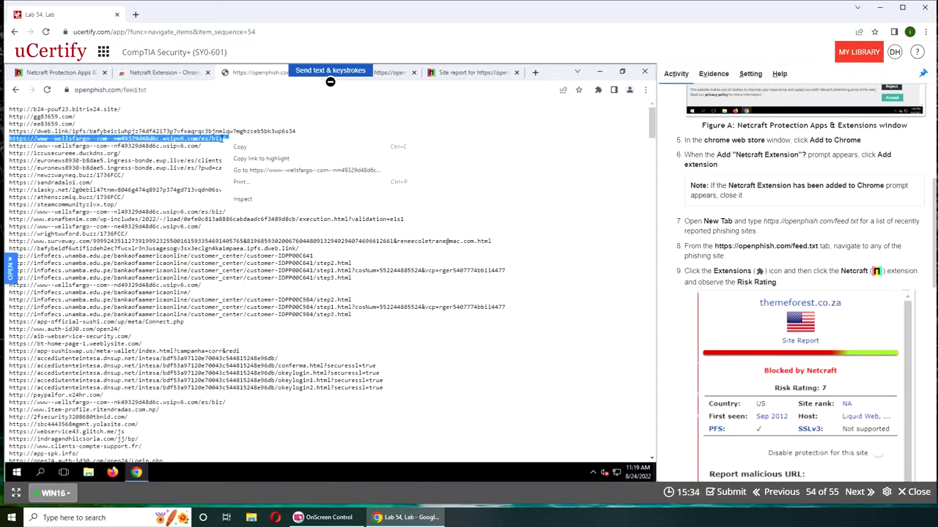
{"action": "left_click", "coordinate": [242, 147]}
{"action": "left_click", "coordinate": [291, 88]}
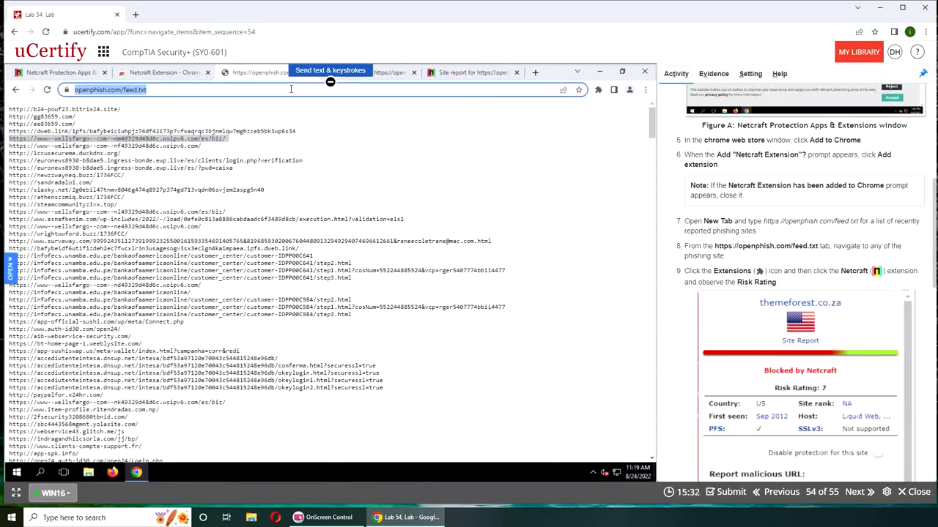
{"action": "key", "text": "ctrl+v"}
{"action": "key", "text": "Return"}
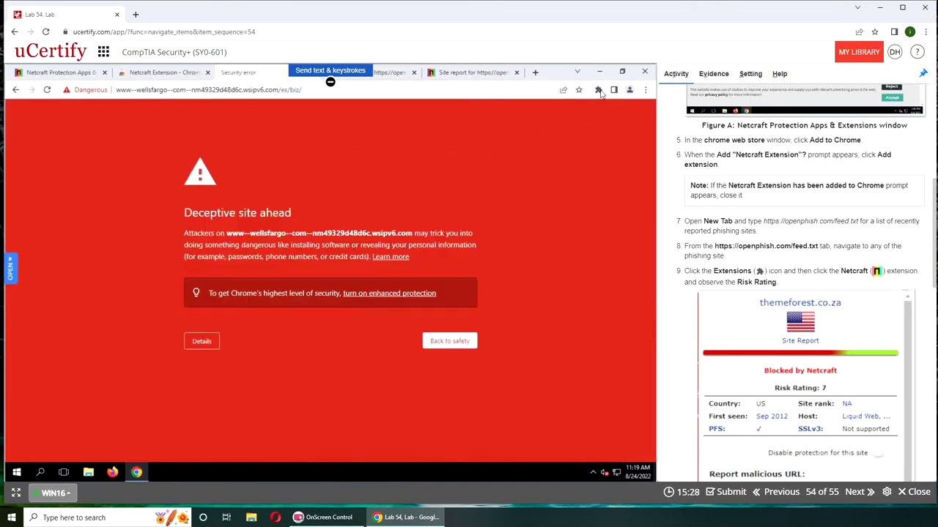
Open the Netcraft extension on the wellsfargo phishing page to check its risk rating, and review the remaining lab steps
{"action": "left_click", "coordinate": [598, 90]}
{"action": "left_click", "coordinate": [512, 158]}
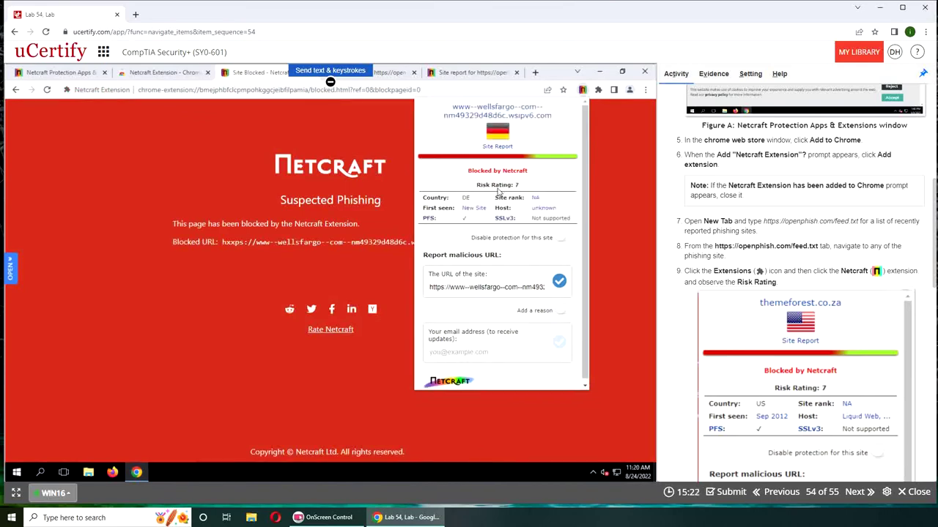
{"action": "scroll", "coordinate": [929, 260], "scroll_direction": "down", "scroll_amount": 5}
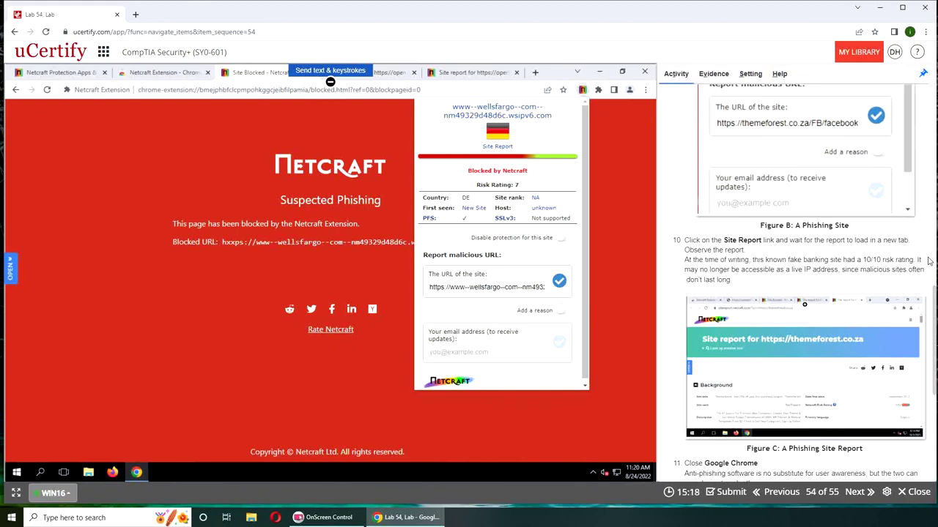
{"action": "scroll", "coordinate": [927, 260], "scroll_direction": "down", "scroll_amount": 5}
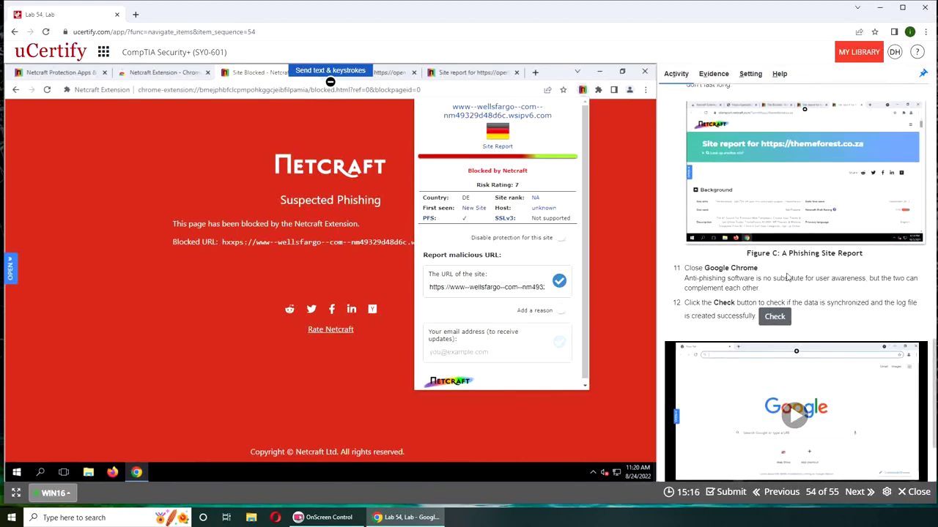
Run the lab's final data synchronization check, review the closing instructions, and submit the anti-phishing lab for evaluation
{"action": "scroll", "coordinate": [787, 277], "scroll_direction": "down", "scroll_amount": 1}
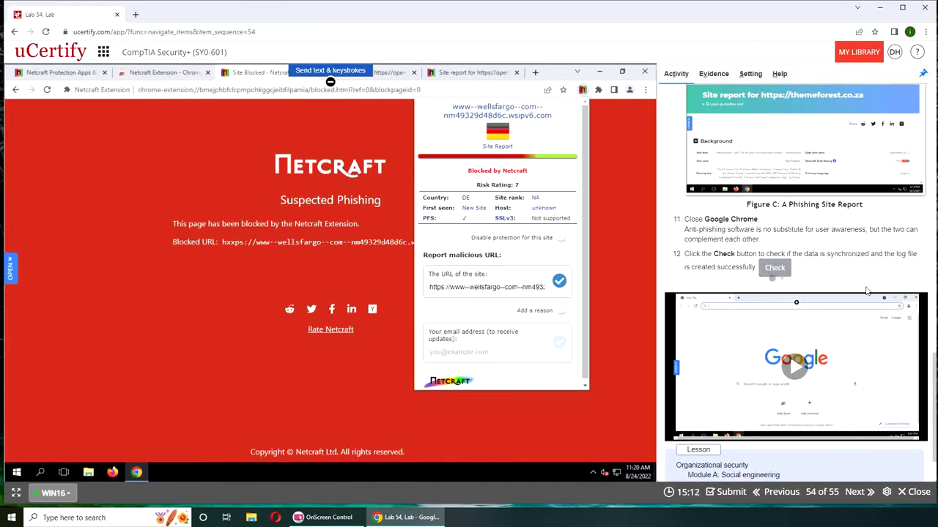
{"action": "scroll", "coordinate": [766, 243], "scroll_direction": "up", "scroll_amount": 3}
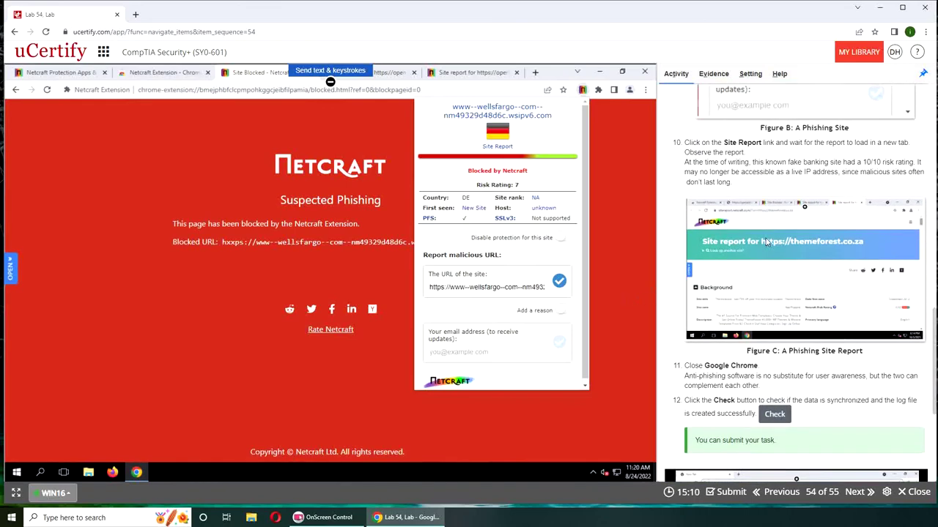
{"action": "scroll", "coordinate": [767, 243], "scroll_direction": "up", "scroll_amount": 3}
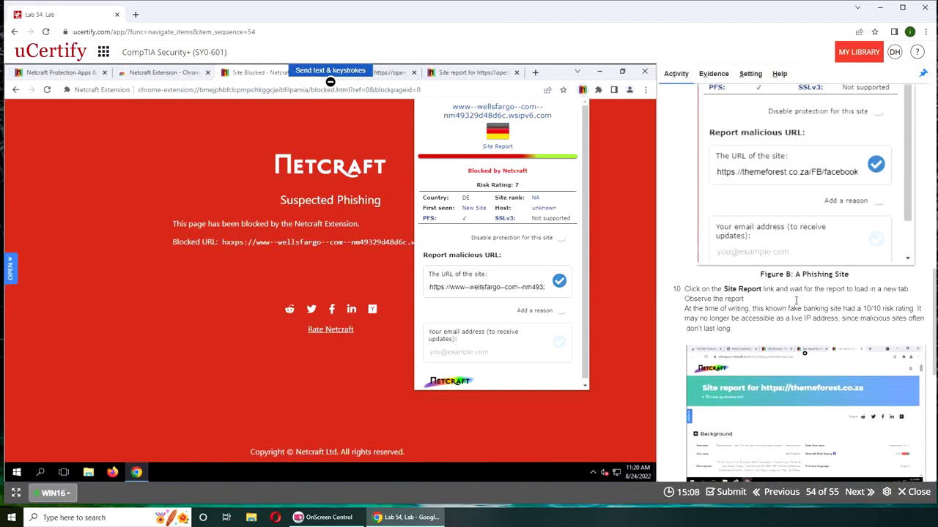
{"action": "scroll", "coordinate": [795, 300], "scroll_direction": "down", "scroll_amount": 5}
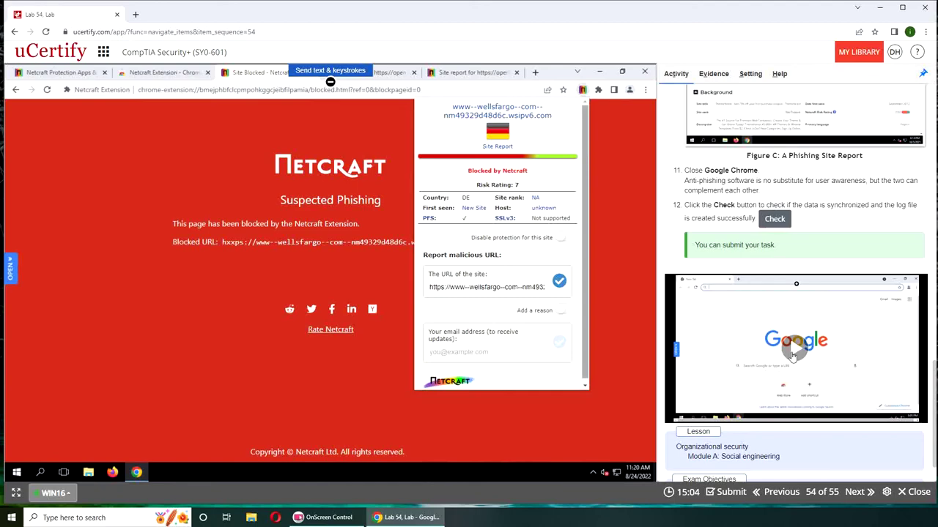
{"action": "scroll", "coordinate": [792, 355], "scroll_direction": "down", "scroll_amount": 1}
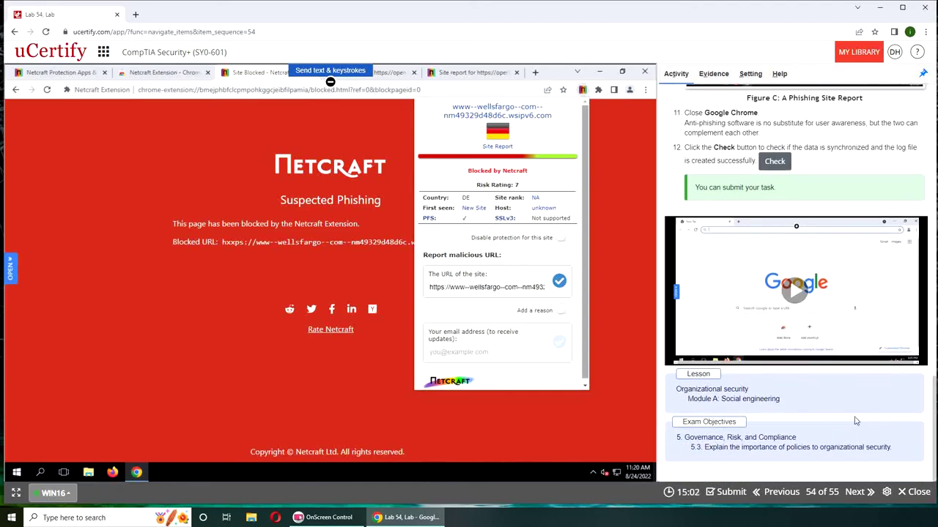
{"action": "left_click", "coordinate": [723, 494]}
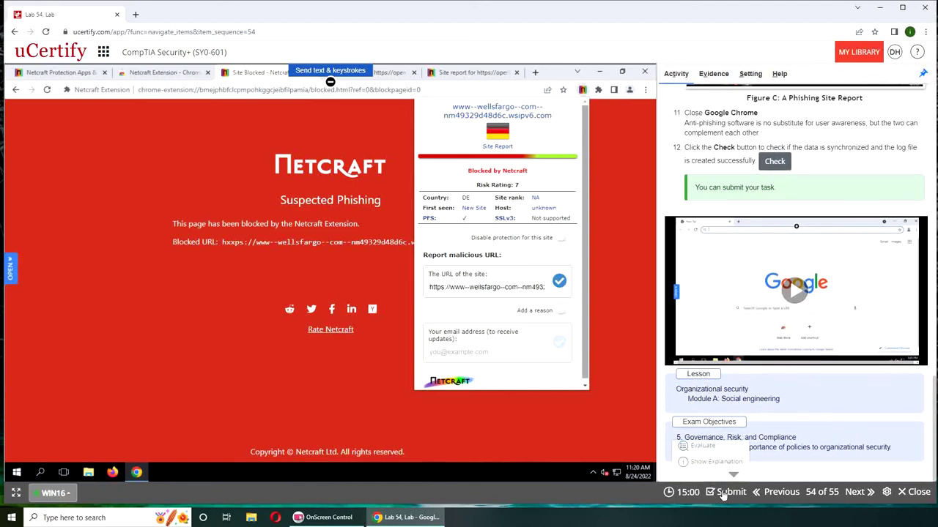
{"action": "left_click", "coordinate": [702, 446]}
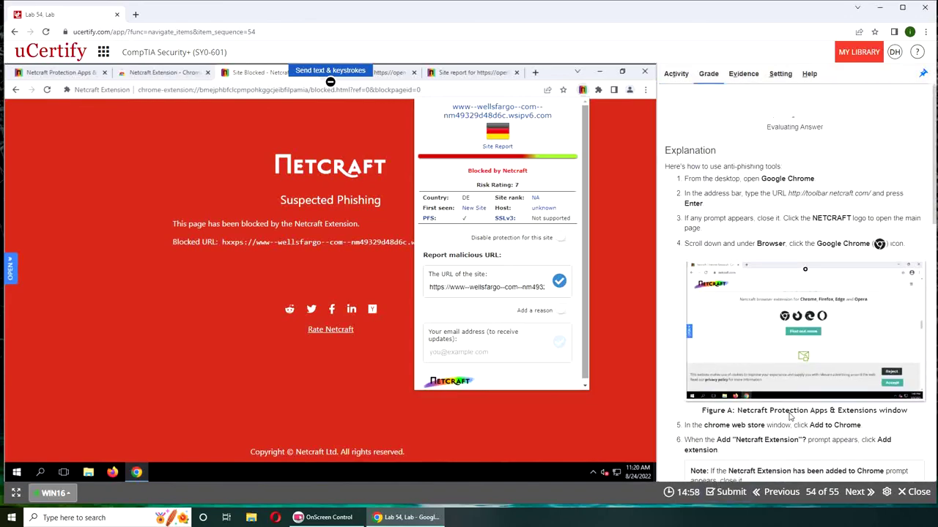